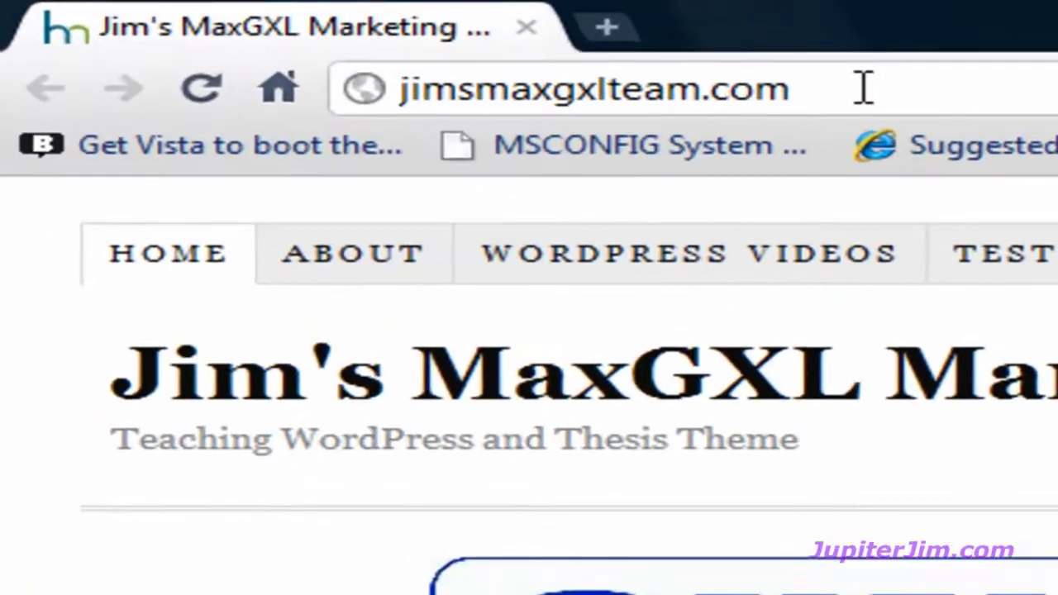
Step: Open the WordPress login page through the Log in link in the Meta section of jimsmaxgxlteam.com
left_click(321, 33)
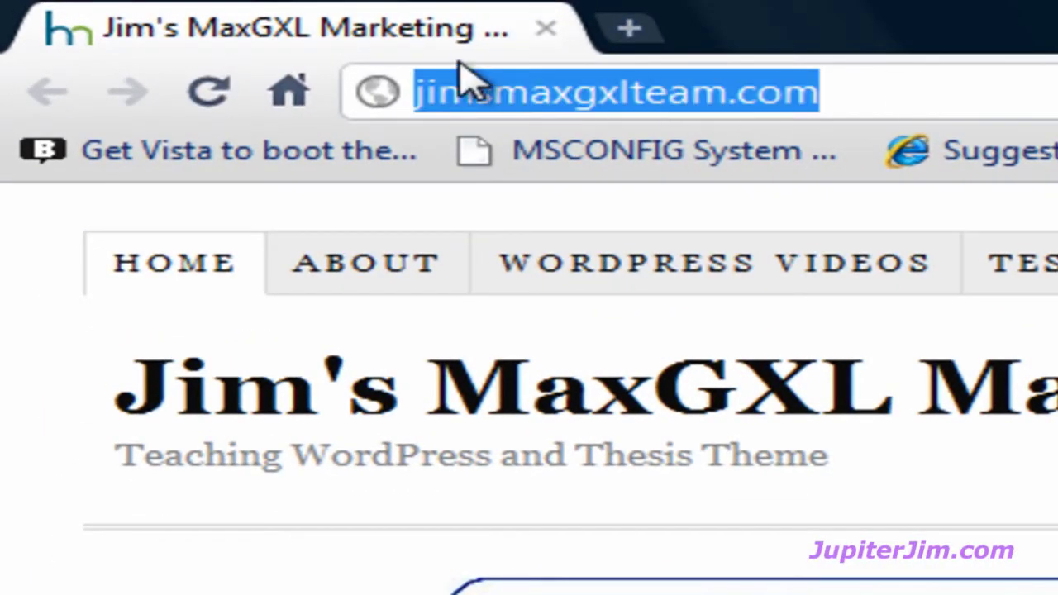
left_click(864, 90)
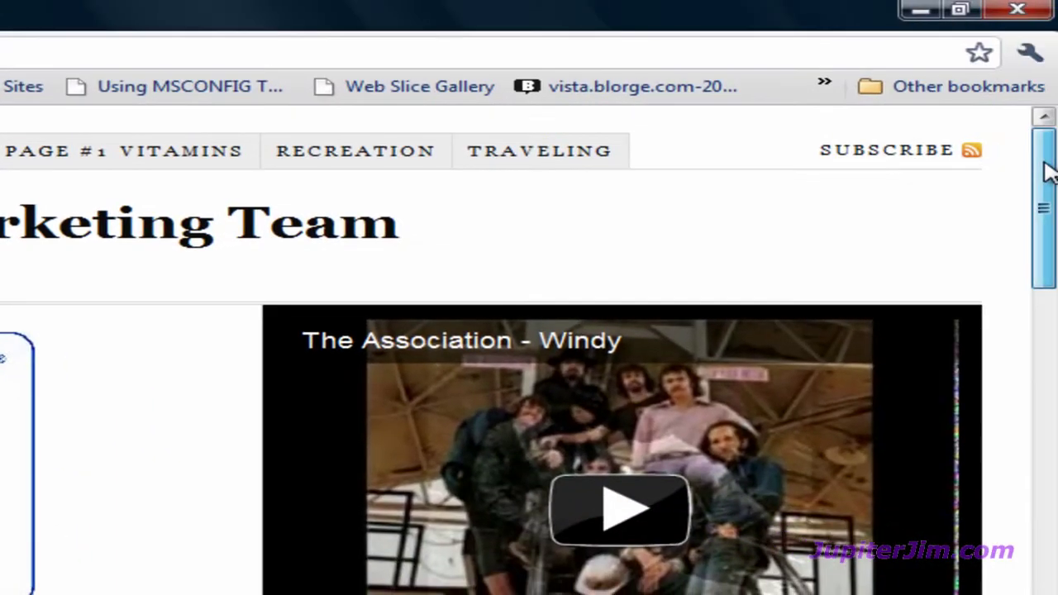
left_click_drag(1048, 169, 1054, 332)
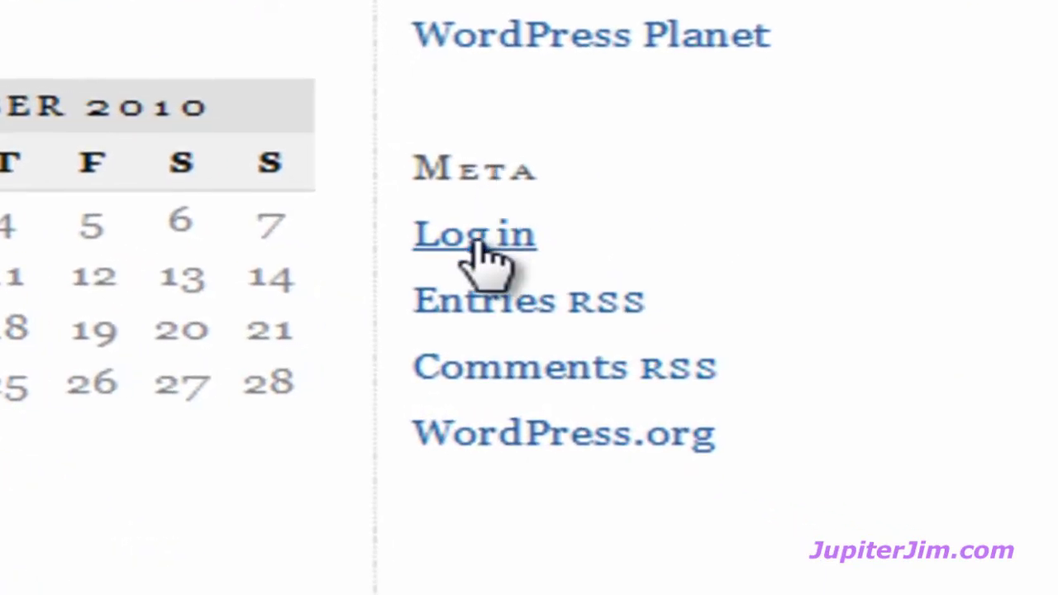
left_click(486, 248)
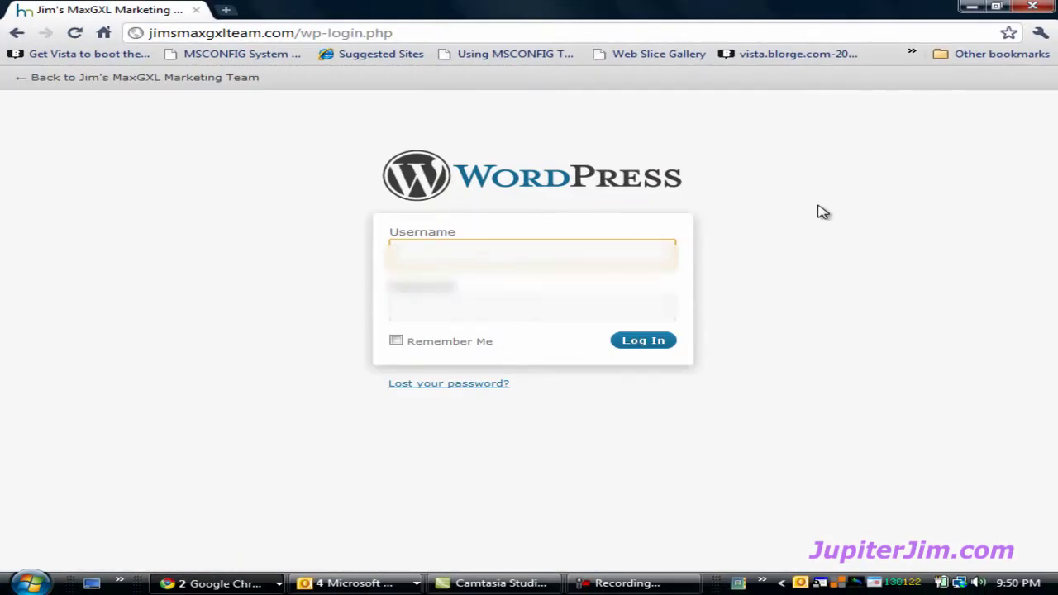
Step: Log in to WordPress with the account username and password, and choose never to save the password for this site
type("jup")
left_click(488, 279)
left_click(494, 313)
type("••••••••")
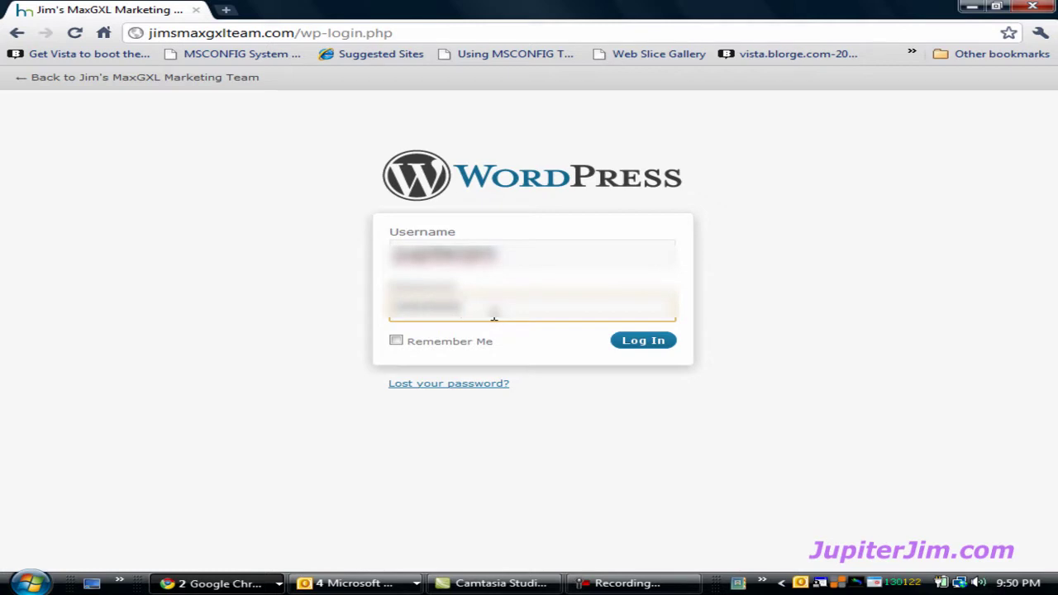
key("Return")
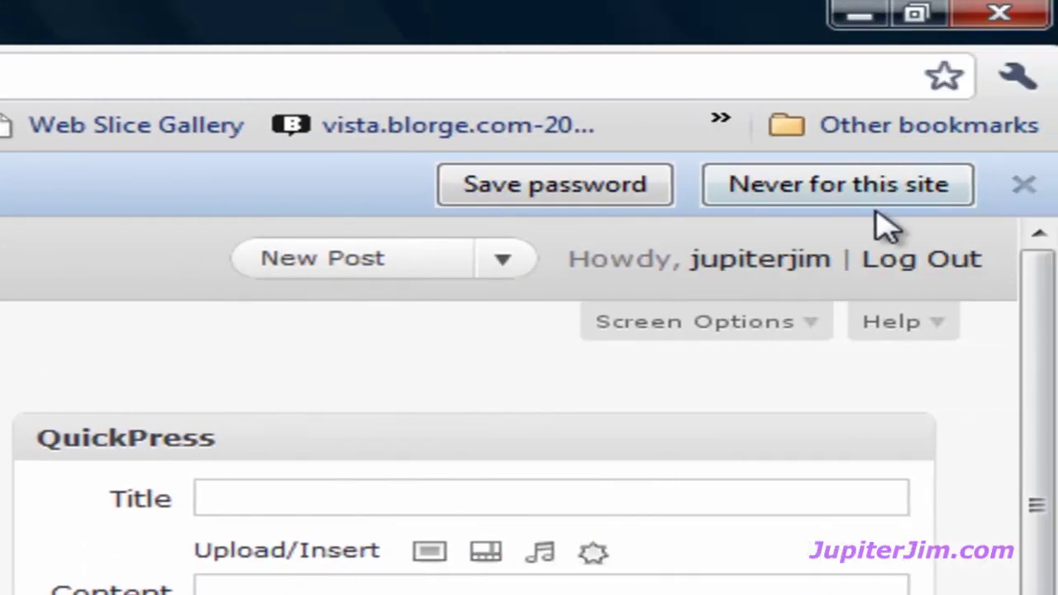
left_click(909, 184)
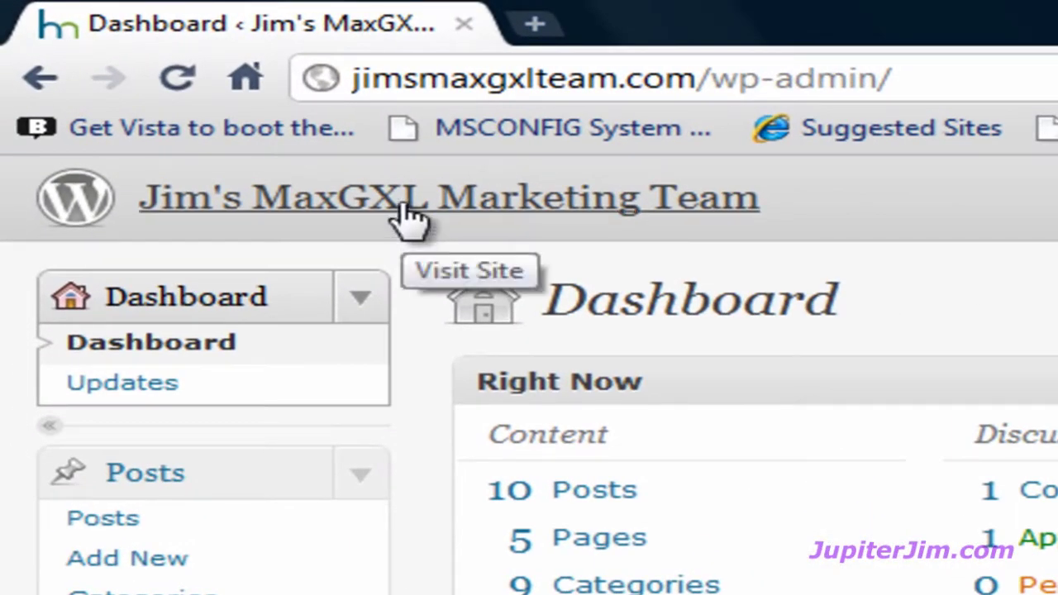
Step: Open the live site in a new browser tab from the dashboard and look over its home page
right_click(408, 217)
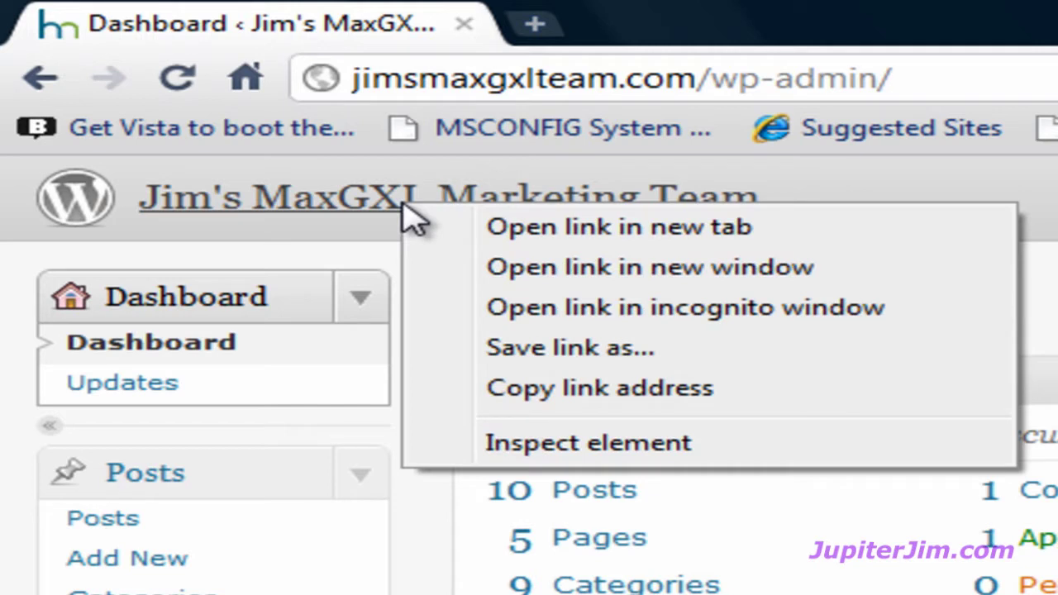
left_click(812, 237)
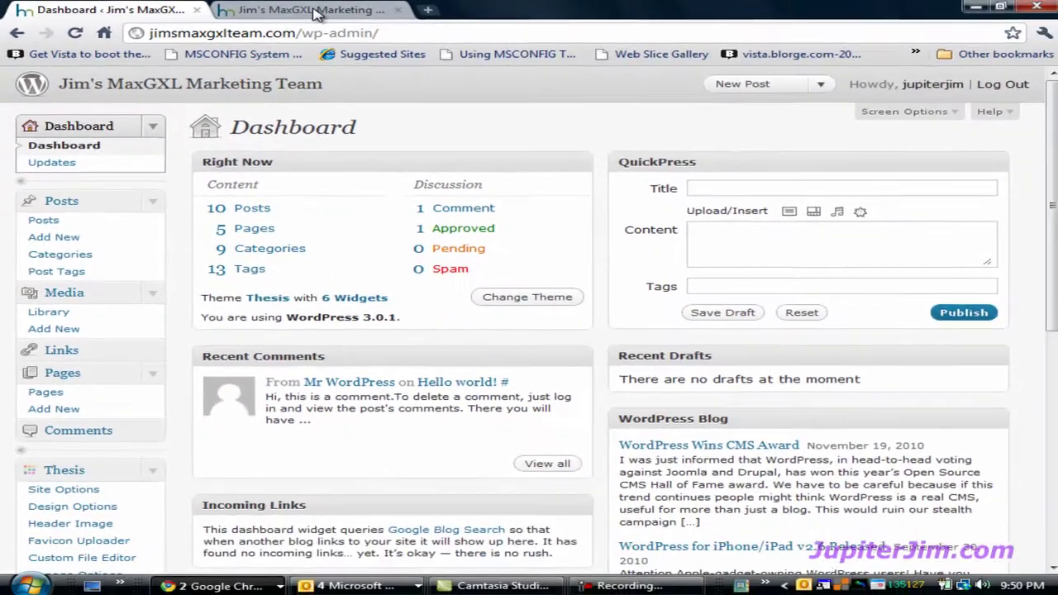
left_click(750, 33)
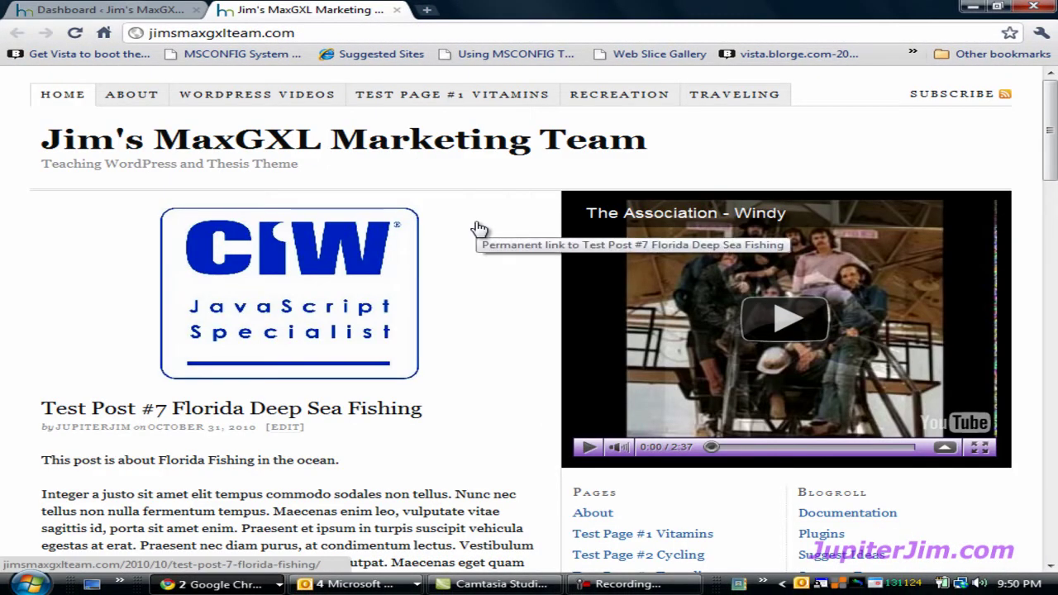
scroll(477, 229, "down", 4)
scroll(479, 229, "up", 4)
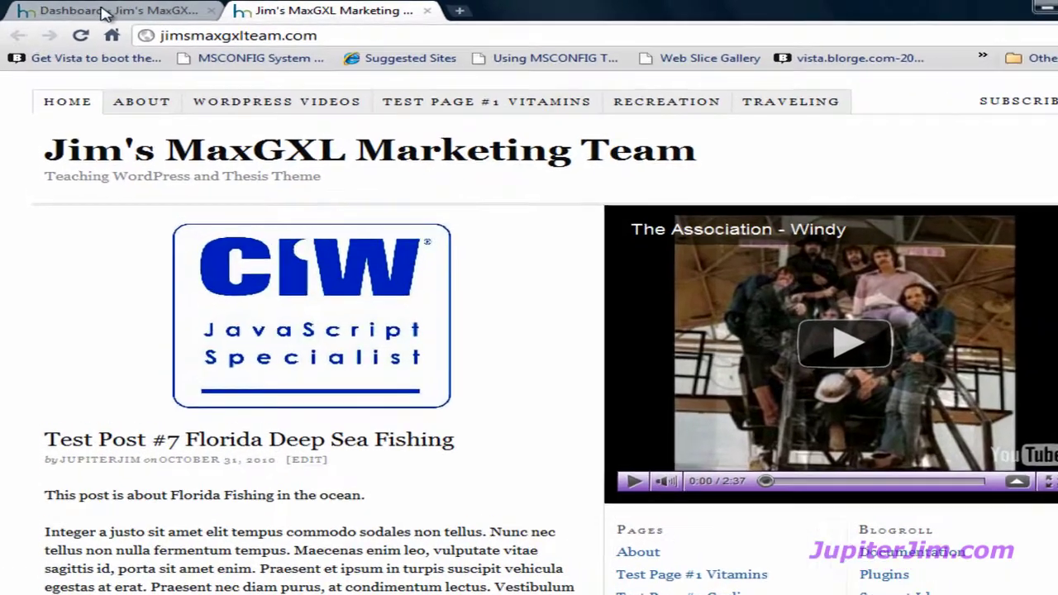
Step: Return to the dashboard and open Test Post #7 Florida Deep Sea Fishing from the posts list for editing
left_click(98, 13)
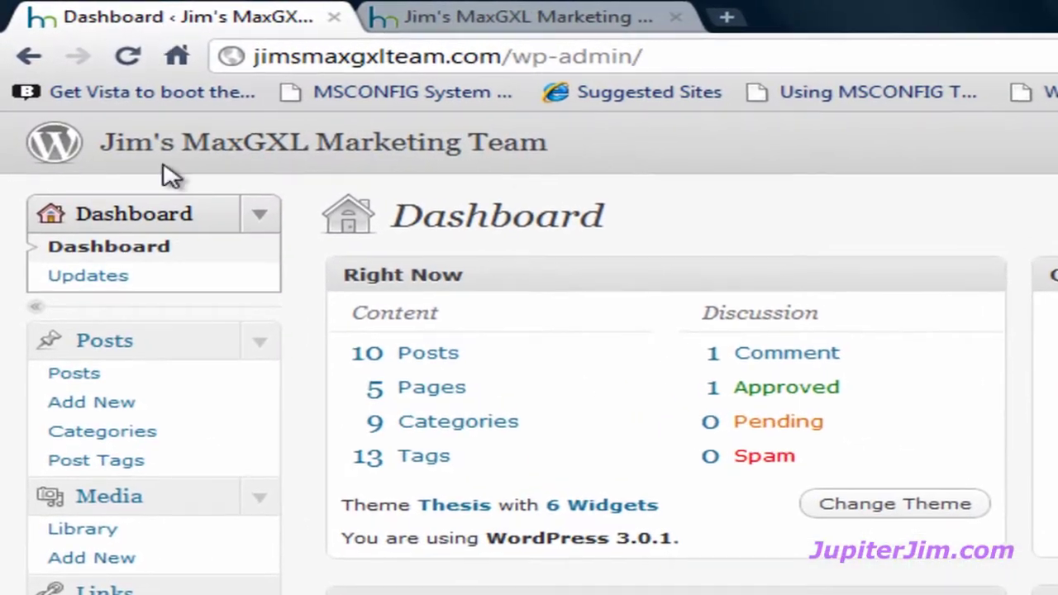
left_click(406, 336)
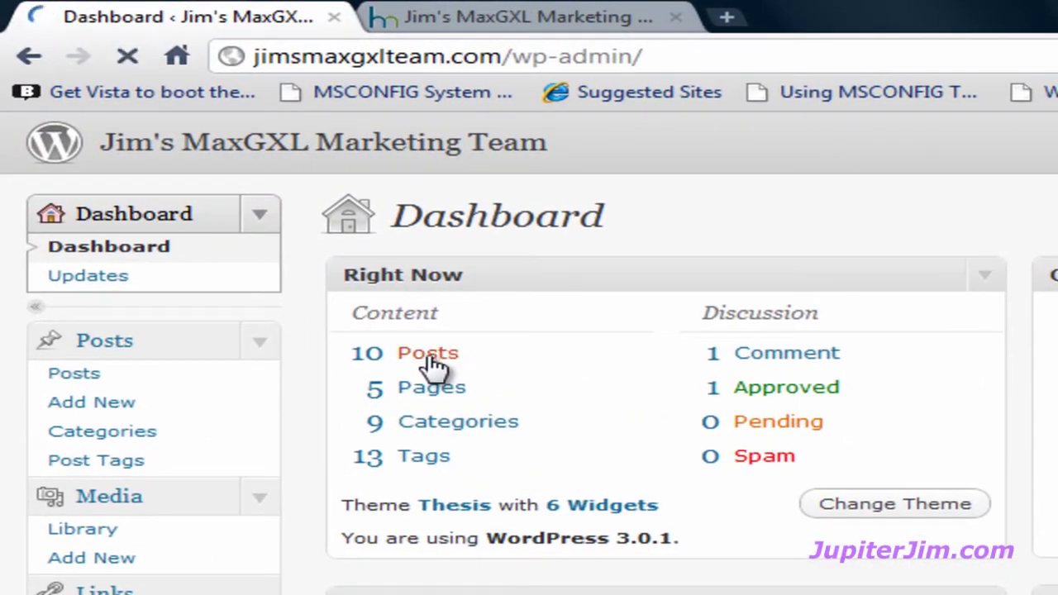
mouse_move(610, 500)
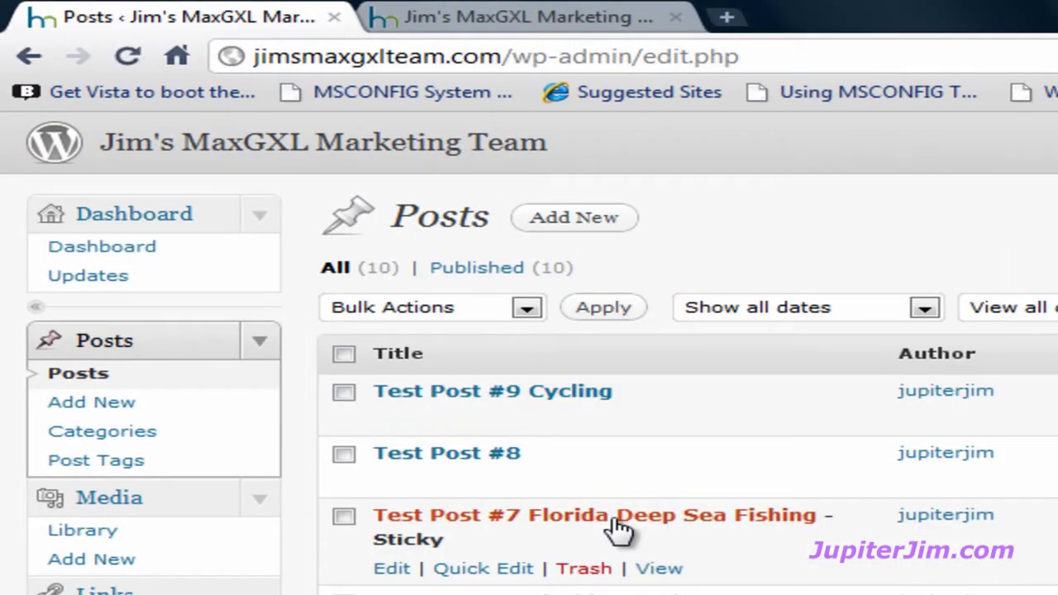
left_click(616, 521)
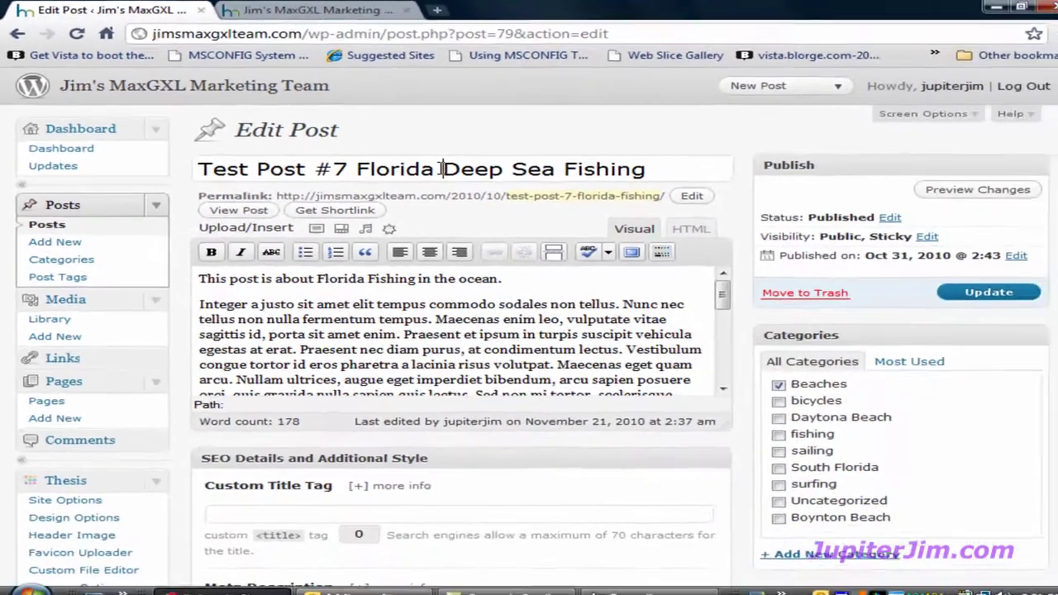
Step: Remove "Deep Sea" from the post title and update the post, and reload the live home page to show the change
left_click_drag(654, 249, 822, 249)
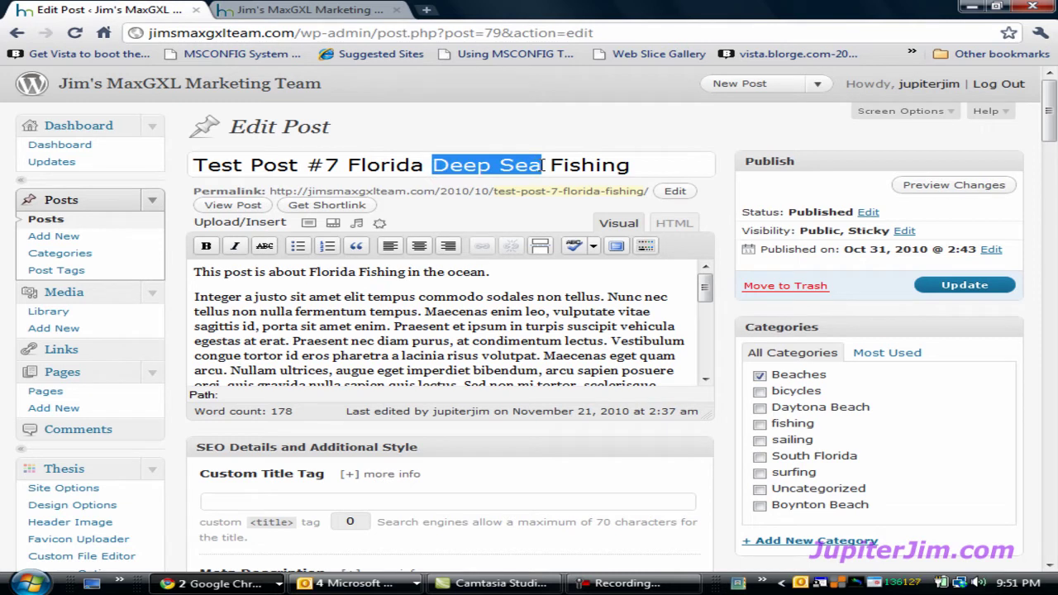
key("BackSpace")
key("BackSpace")
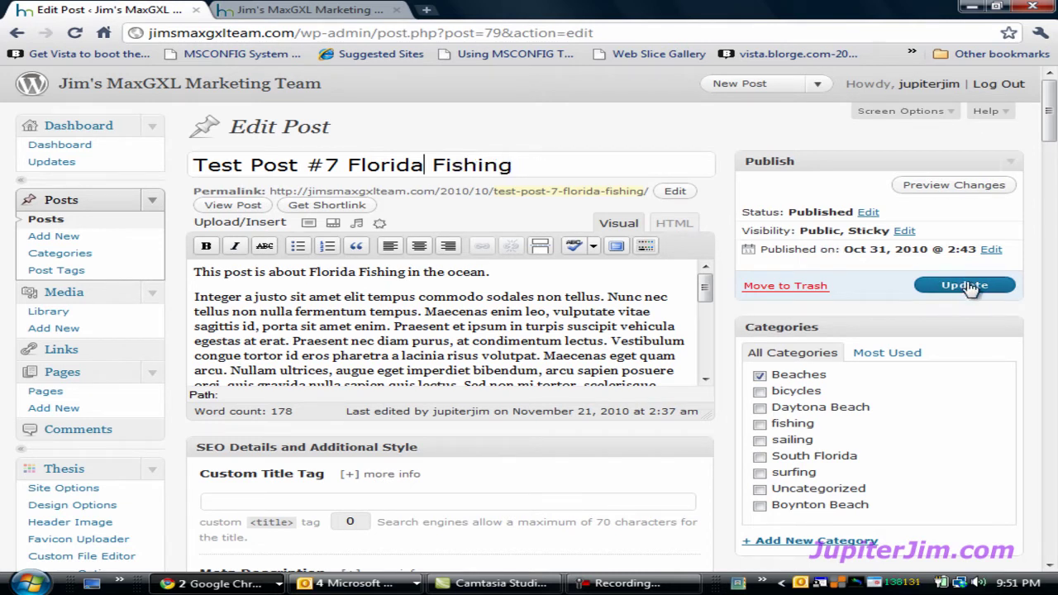
left_click(964, 285)
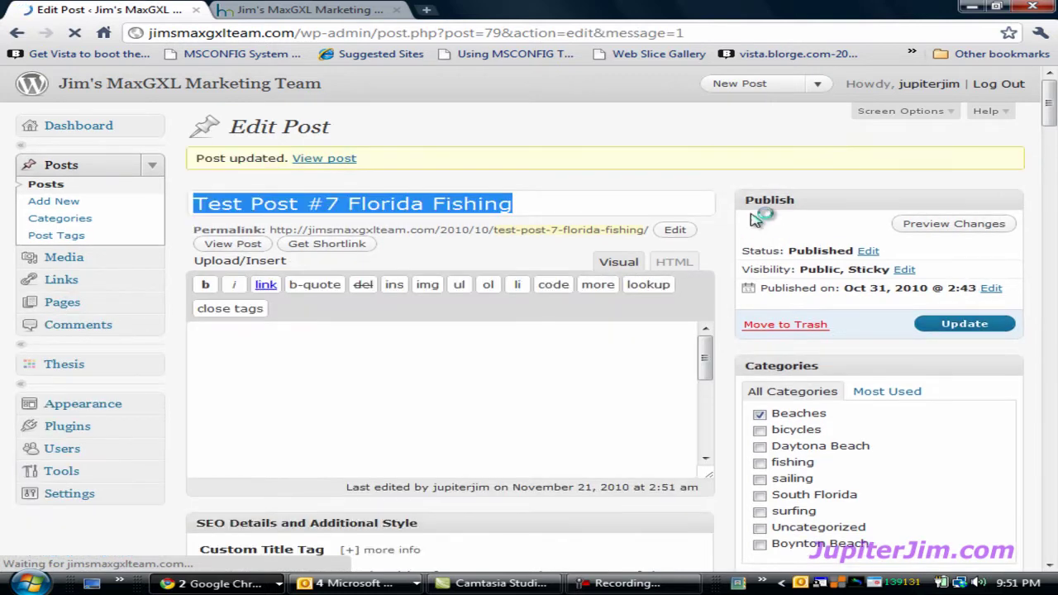
left_click(295, 11)
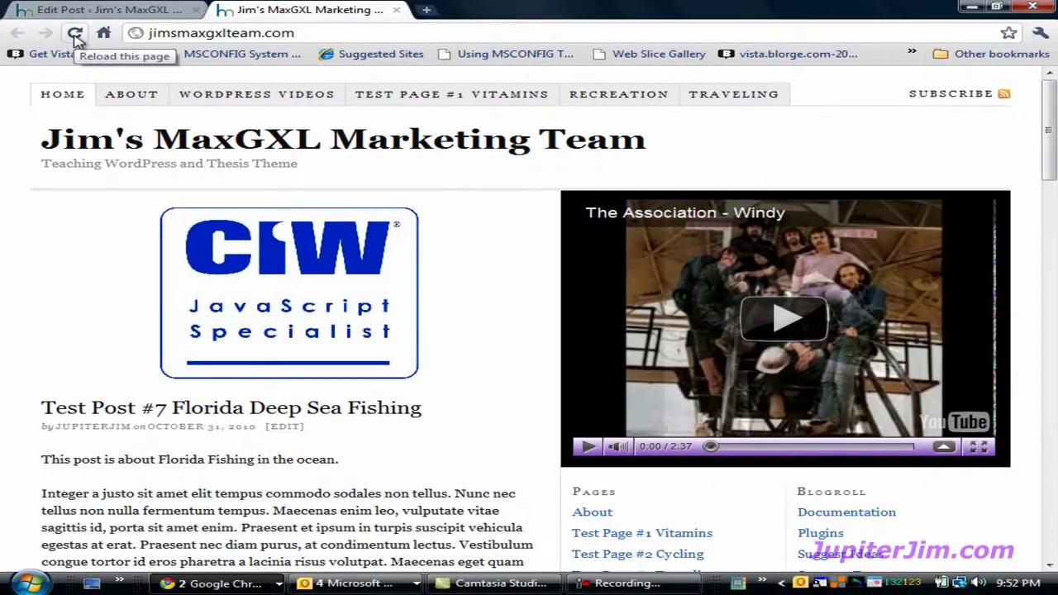
left_click(75, 33)
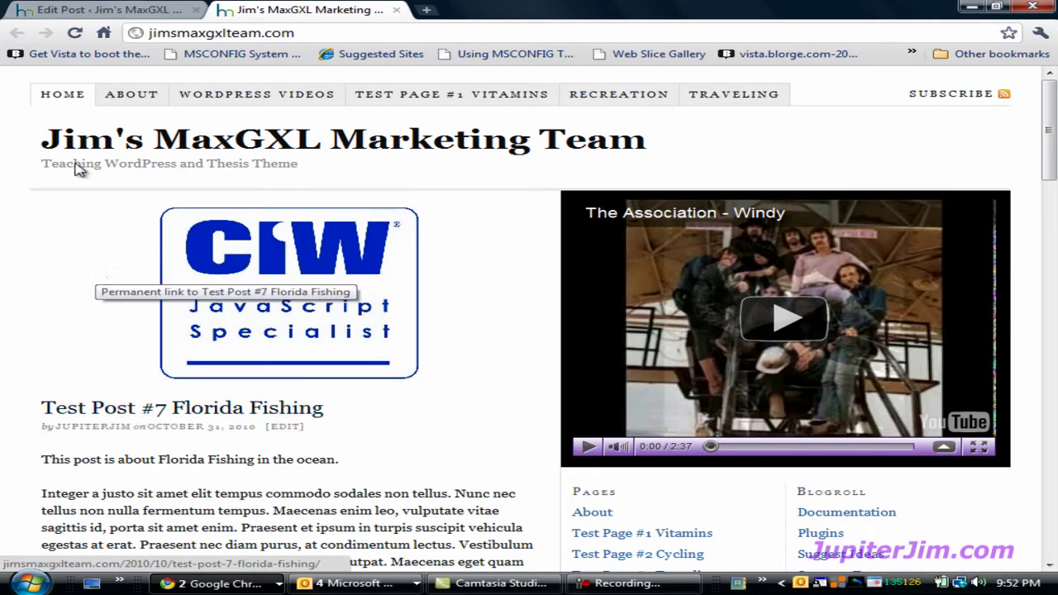
Step: Go back to the WordPress admin and start a new post titled "Test Post #10 Horses"
left_click(75, 12)
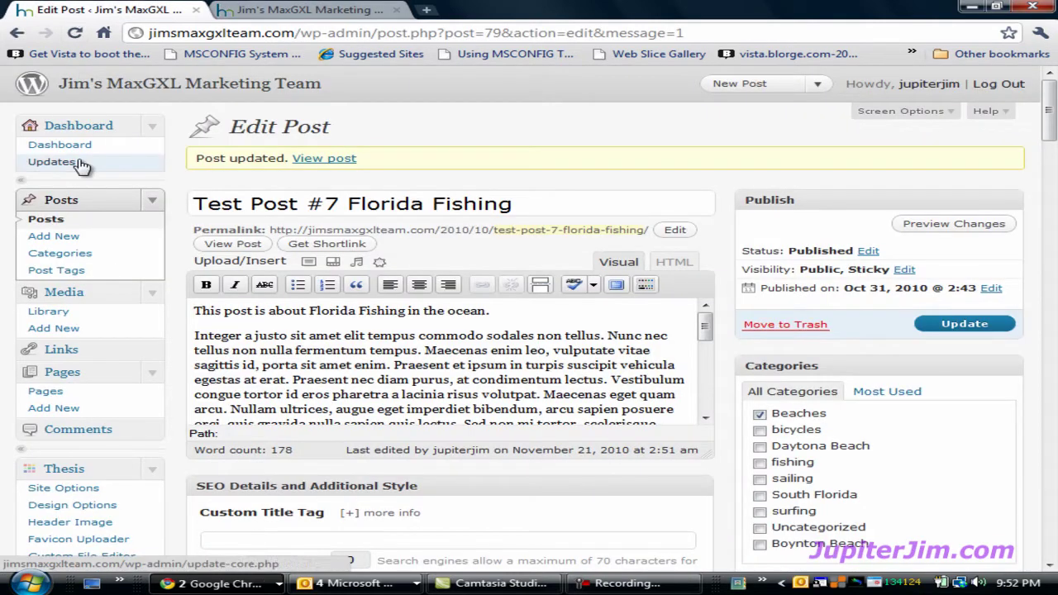
left_click(72, 240)
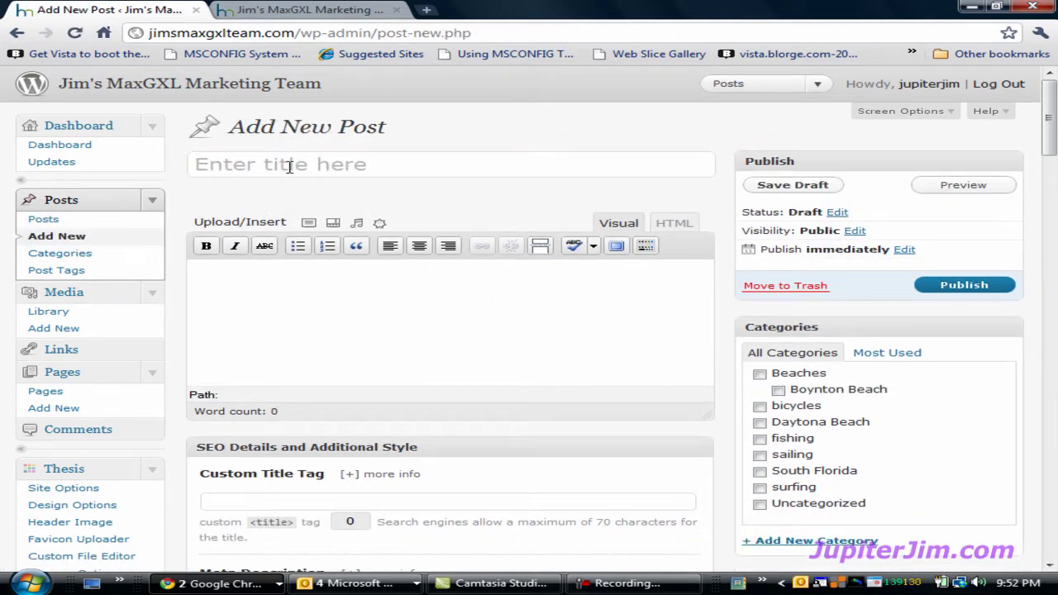
left_click(289, 167)
type("Test ")
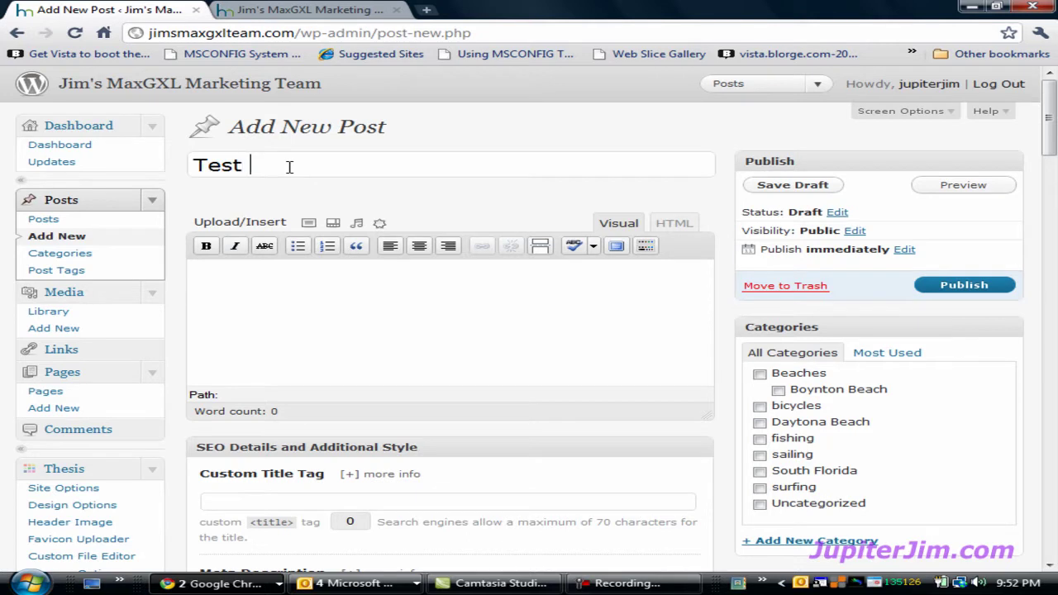
type("Post #10 Horses")
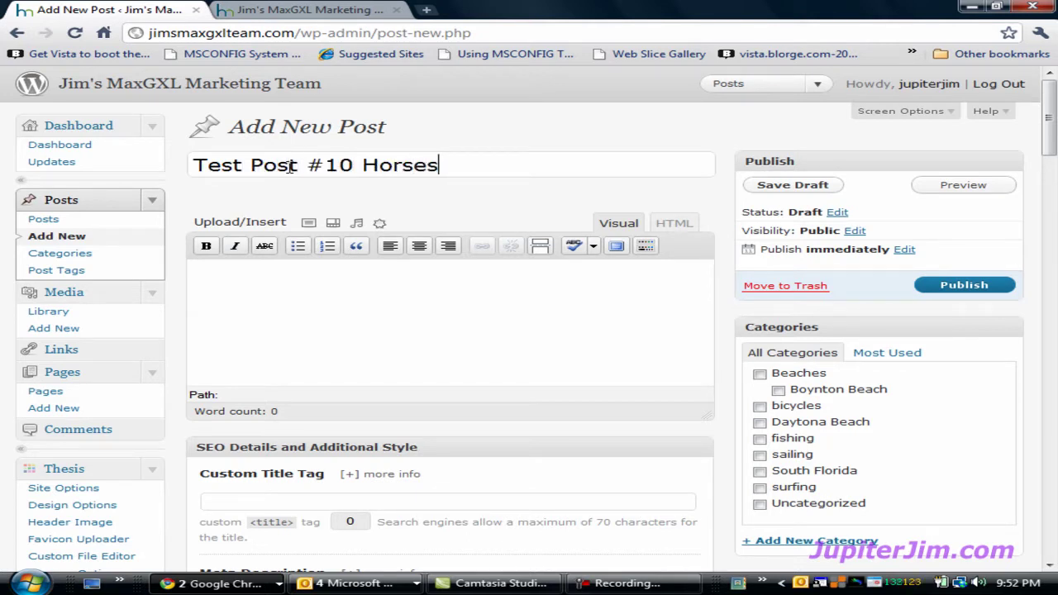
Step: Paste the copied text into the body of the new post and publish it
left_click(219, 277)
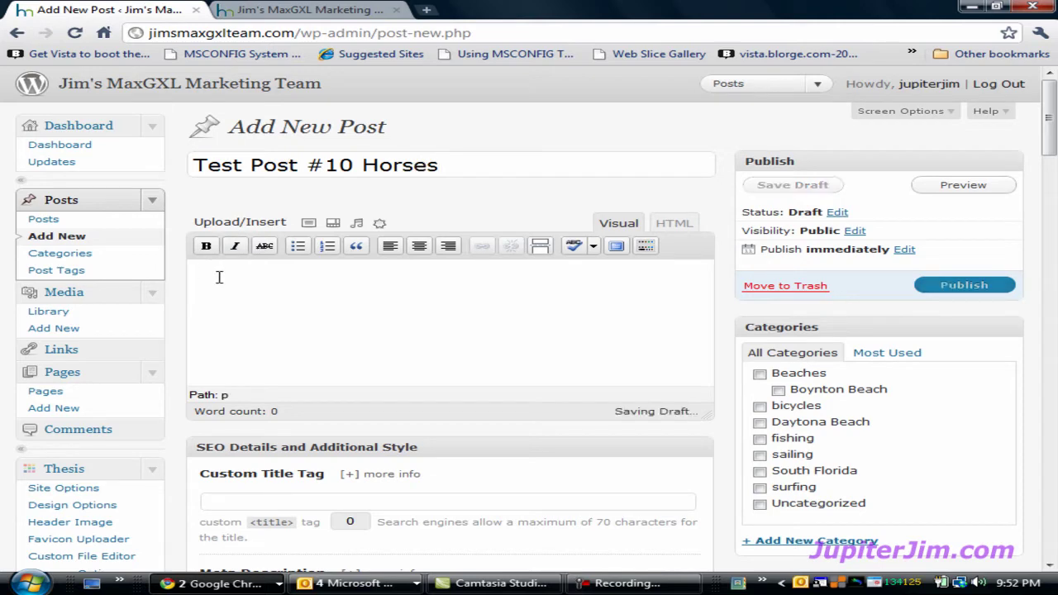
right_click(242, 277)
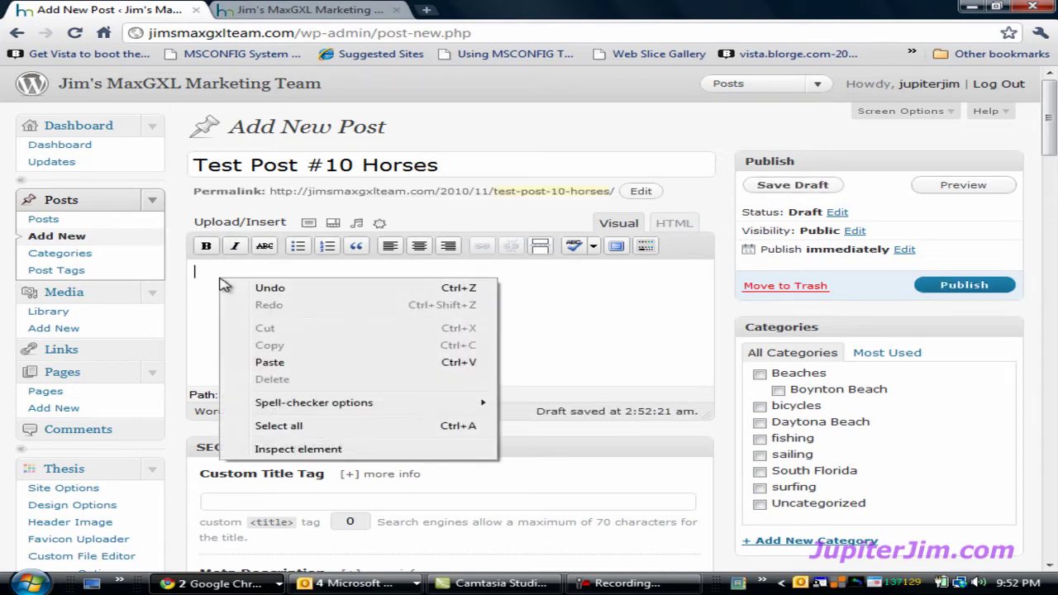
left_click(272, 362)
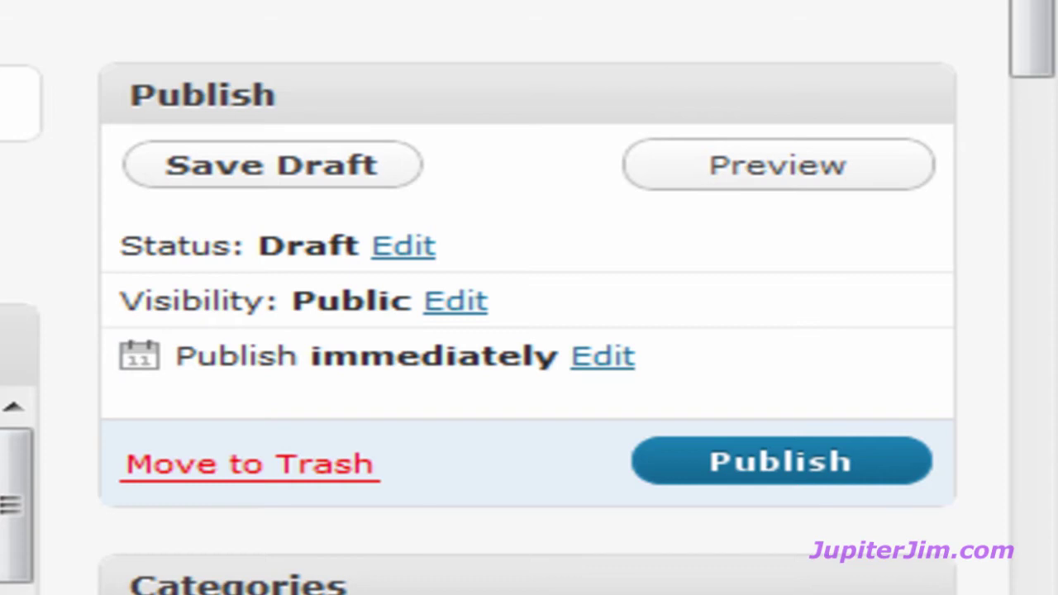
left_click(841, 454)
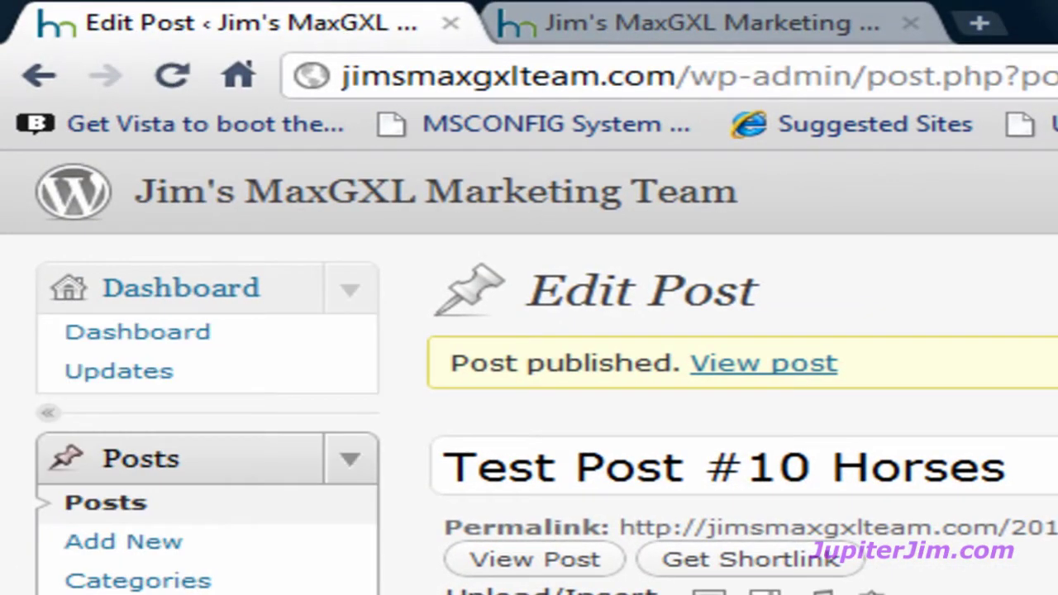
Step: Look through the posts on the already open live home page for the newly published post
left_click(694, 33)
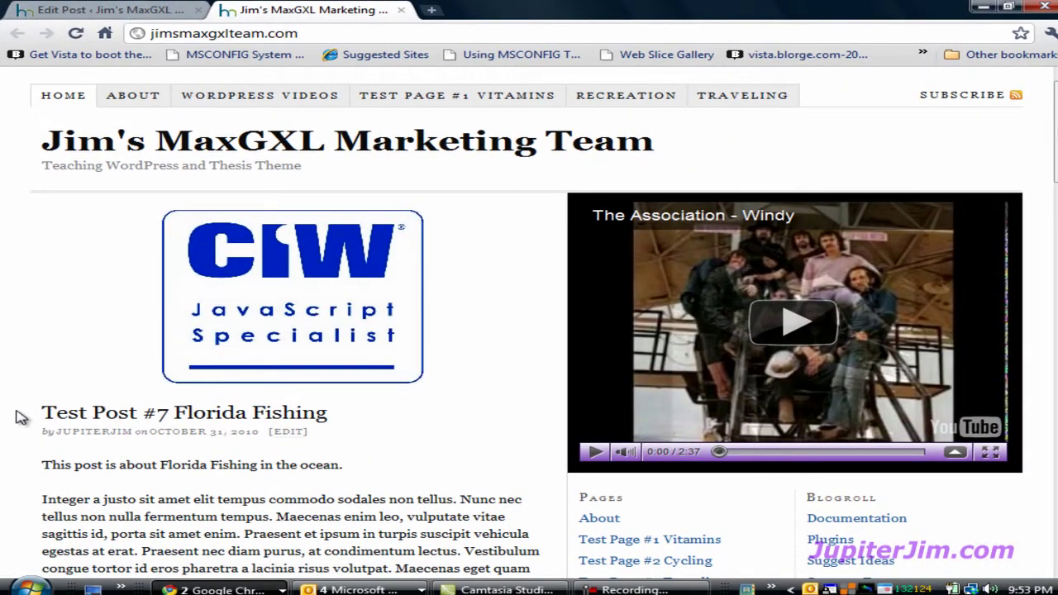
scroll(20, 417, "down", 6)
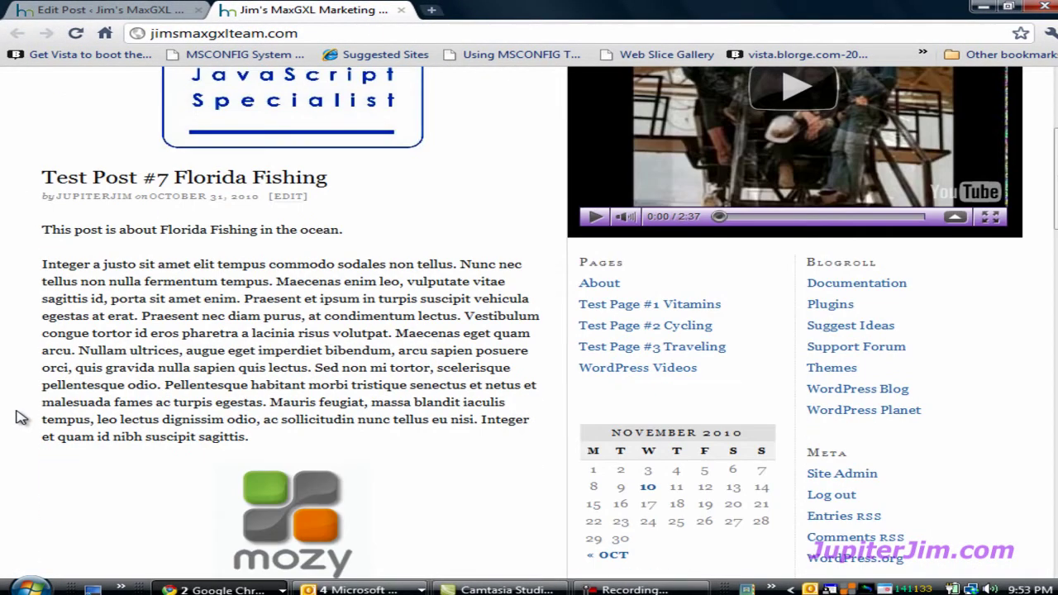
scroll(21, 418, "down", 2)
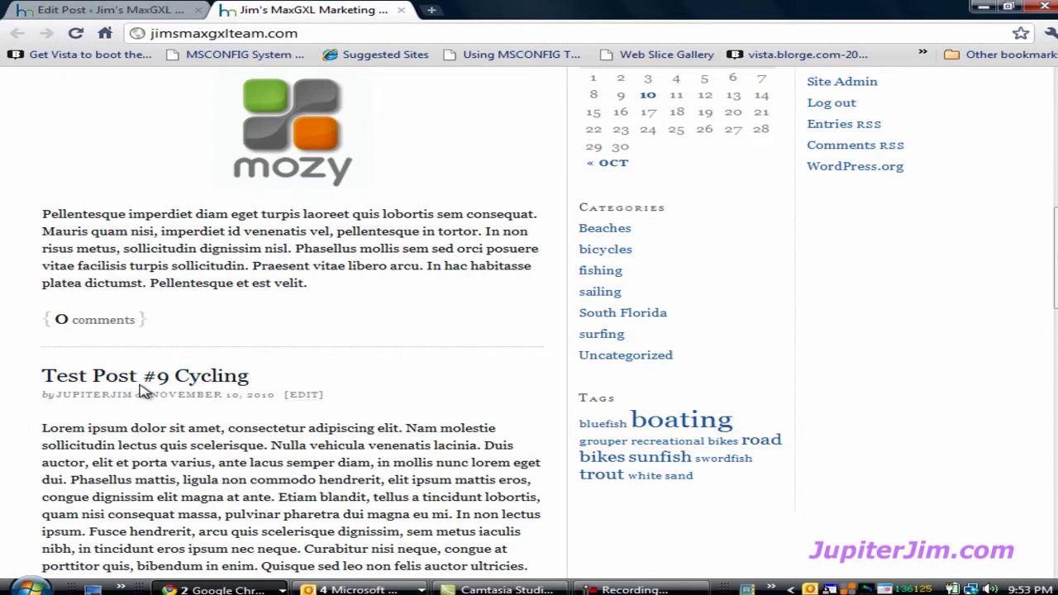
scroll(136, 395, "up", 5)
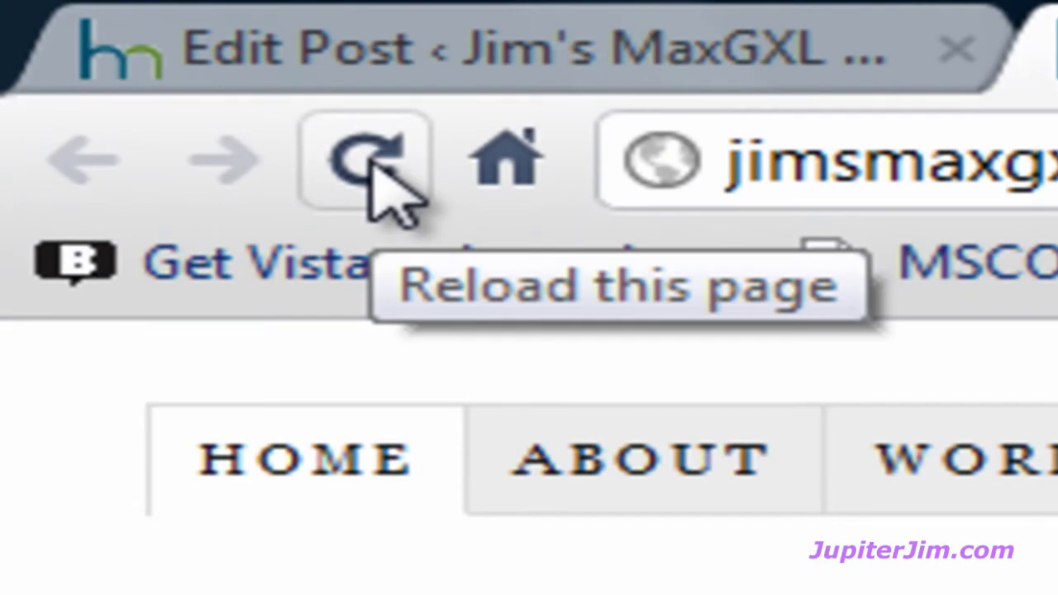
Step: Reload the live home page and view Test Post #10 Horses below the sticky post
left_click(367, 161)
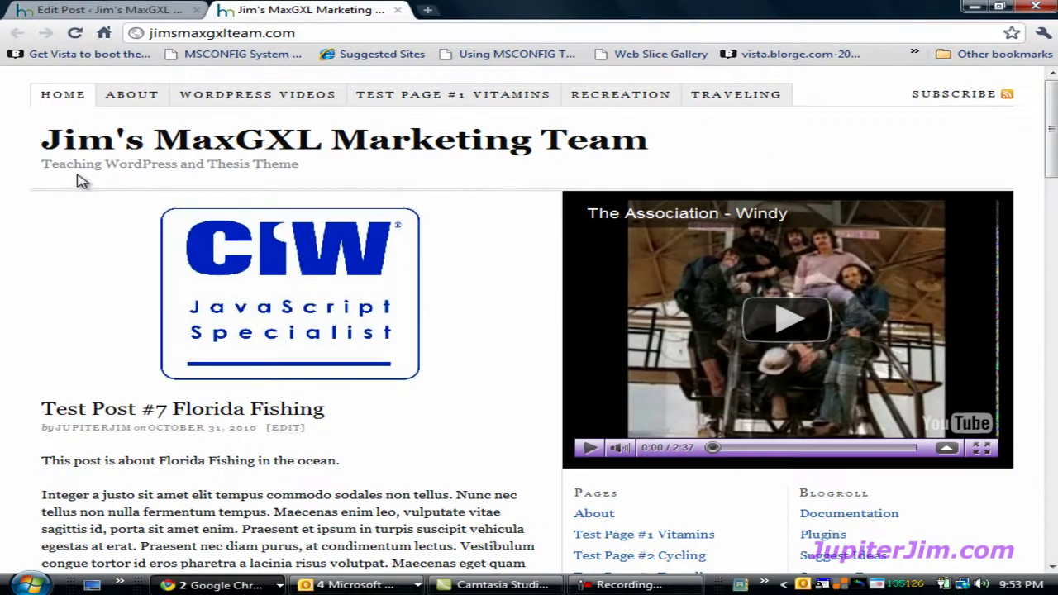
scroll(78, 180, "down", 2)
scroll(78, 180, "down", 7)
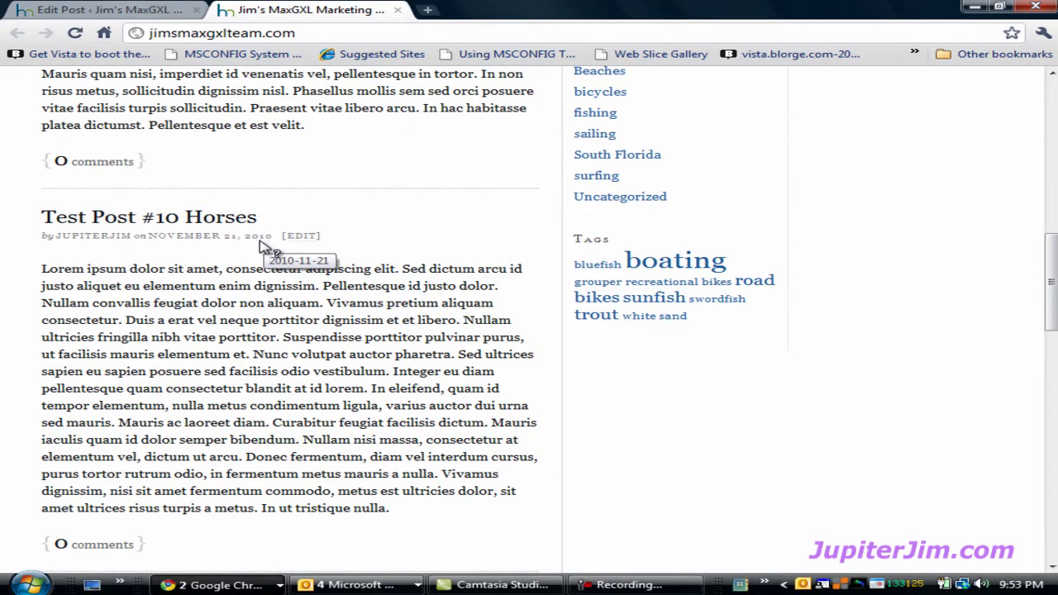
scroll(295, 367, "down", 1)
scroll(295, 367, "up", 8)
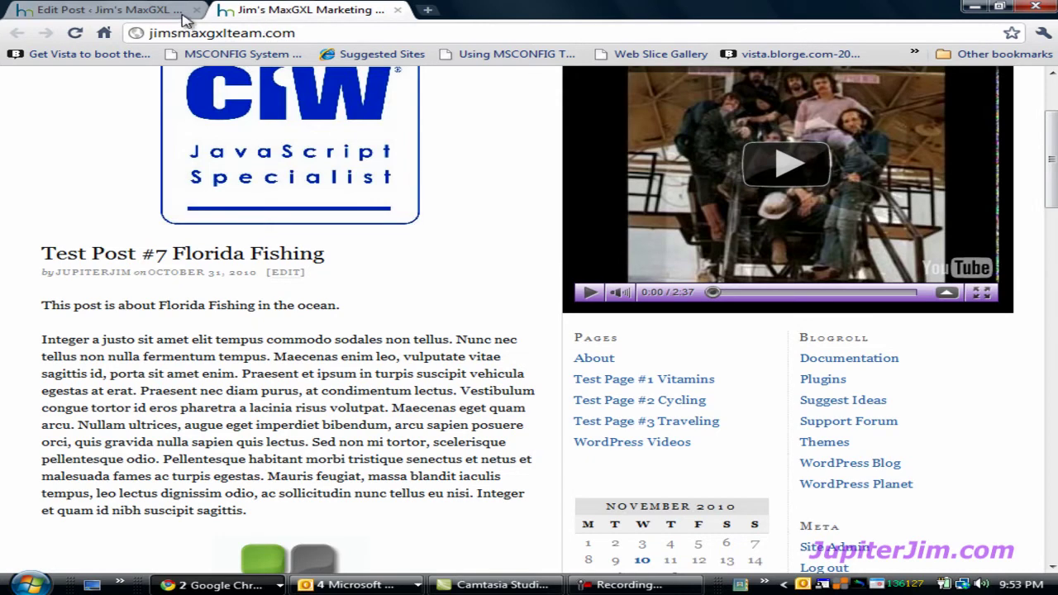
Step: Return the admin tab to the WordPress Dashboard and switch to the live home page tab
left_click(124, 12)
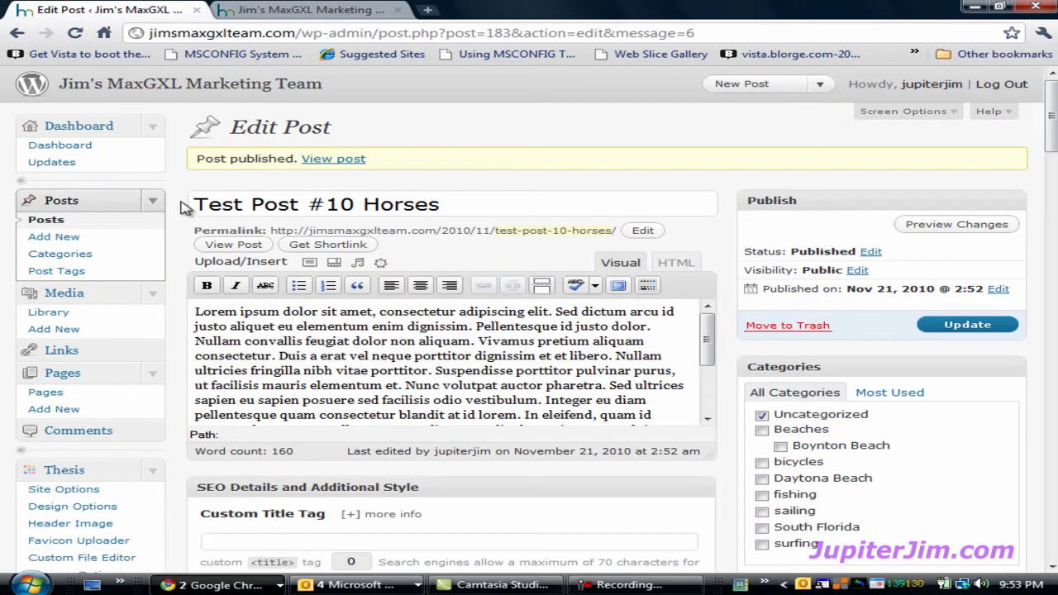
left_click(64, 145)
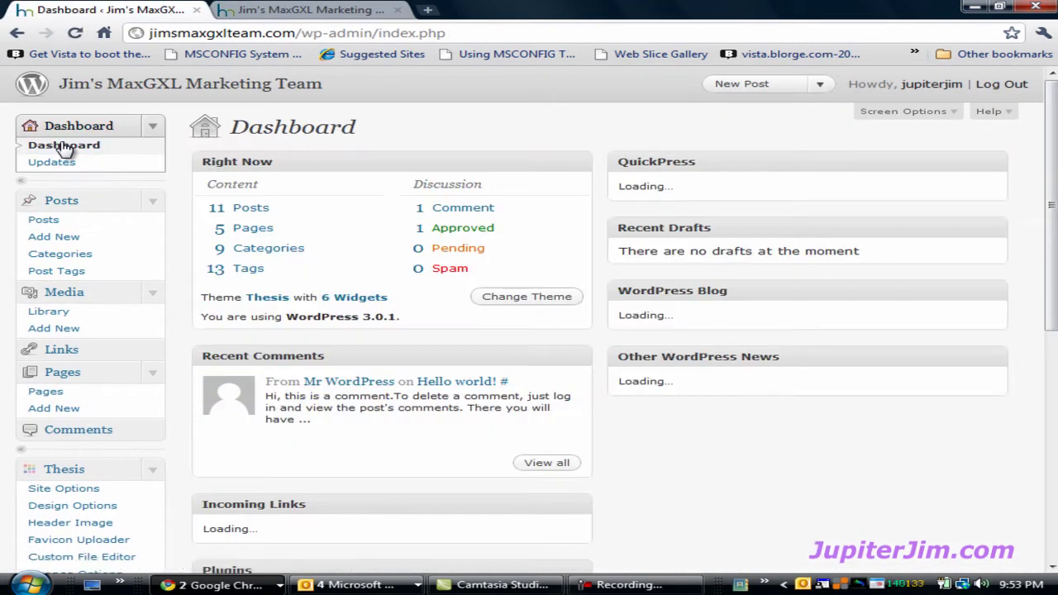
left_click(291, 10)
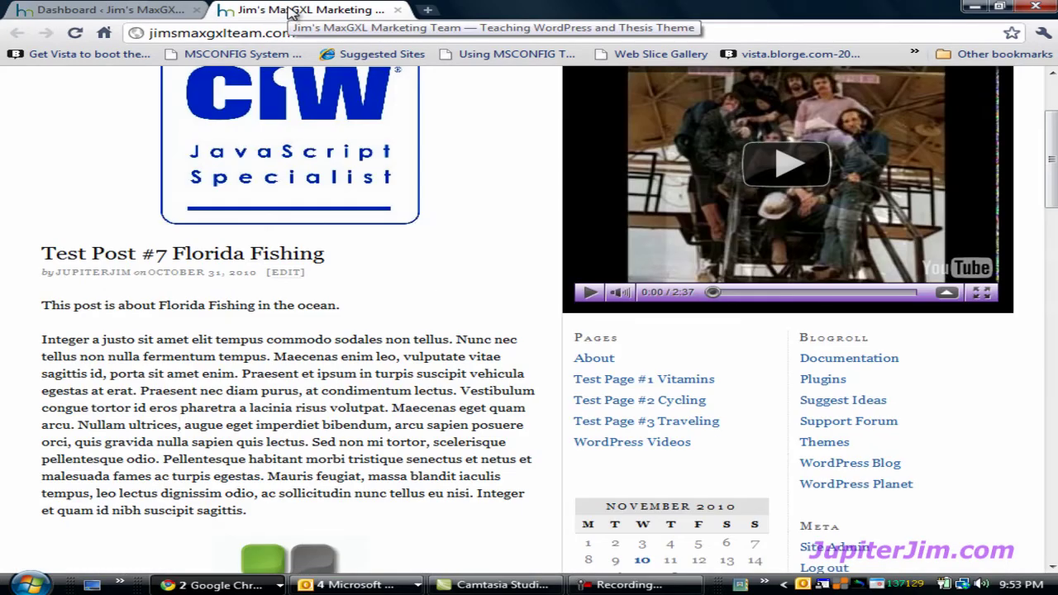
Step: Open the live site in a new browser tab from the site title link on the WordPress Dashboard
left_click(124, 12)
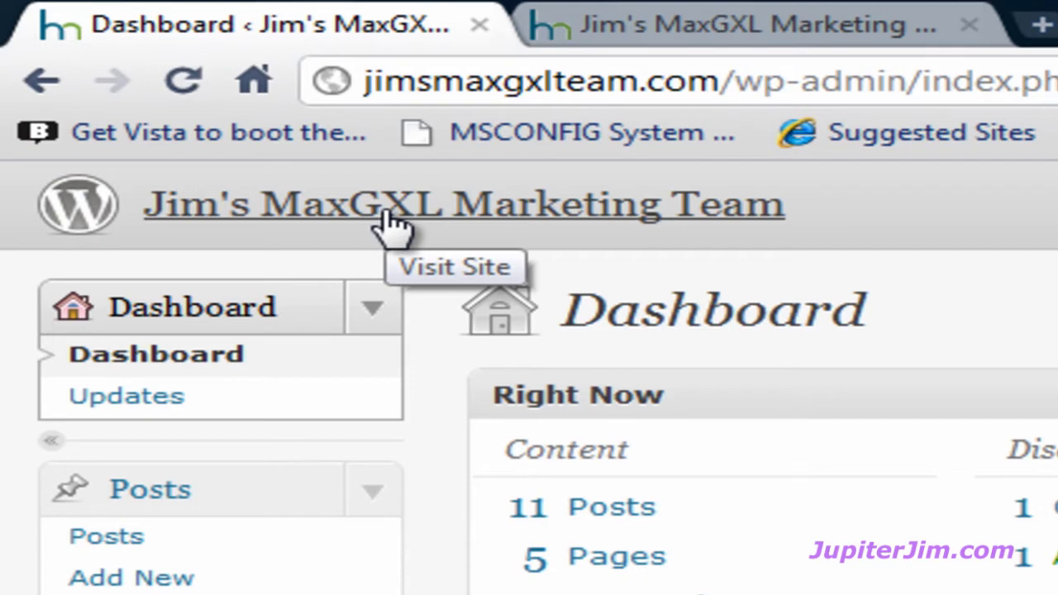
right_click(392, 223)
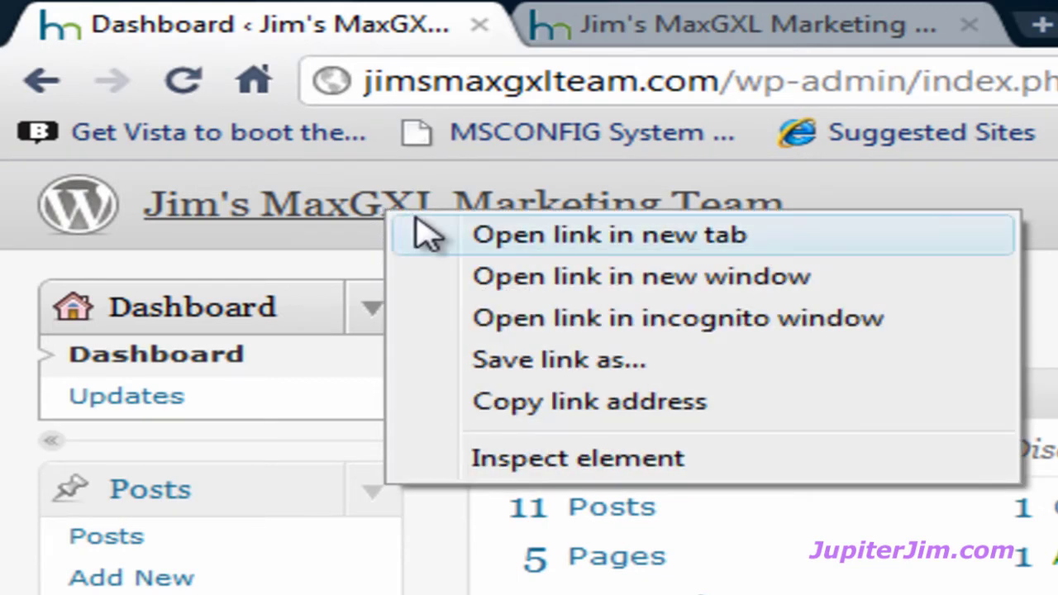
left_click(855, 248)
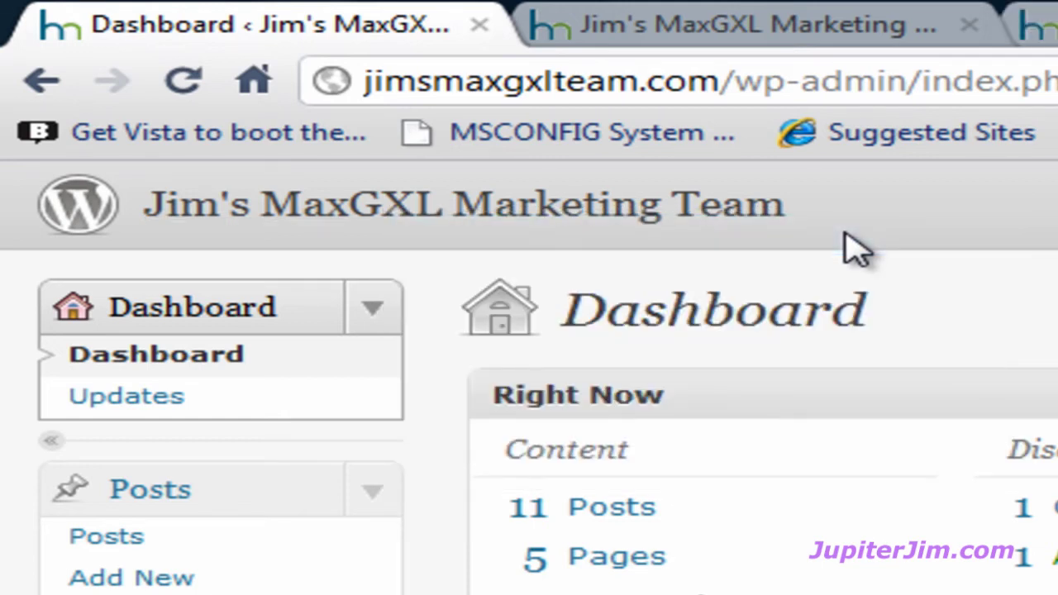
Step: Load the live site in the Dashboard's own tab and look through the other open home page tabs
left_click(421, 213)
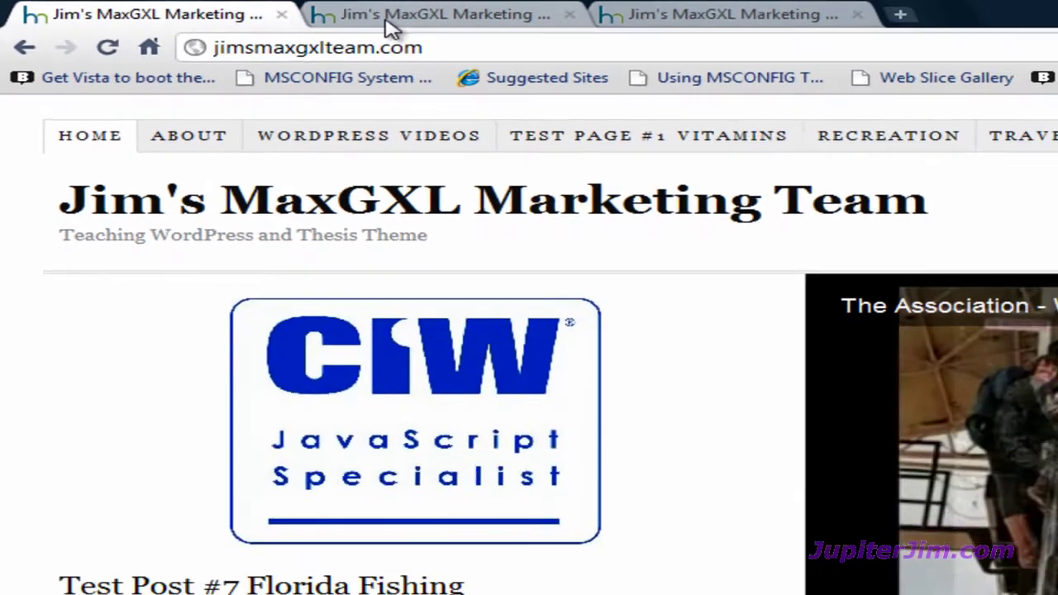
left_click(662, 29)
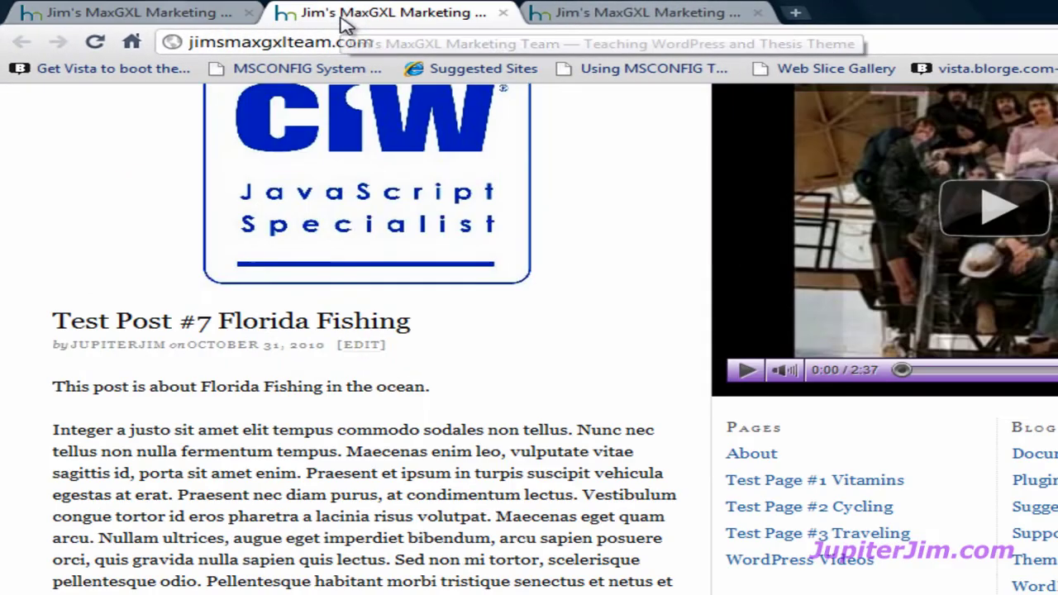
left_click(612, 17)
Step: Browse the live site's WordPress Videos, Test Page #1 Vitamins, Recreation, Traveling and About pages in the first tab
left_click(124, 15)
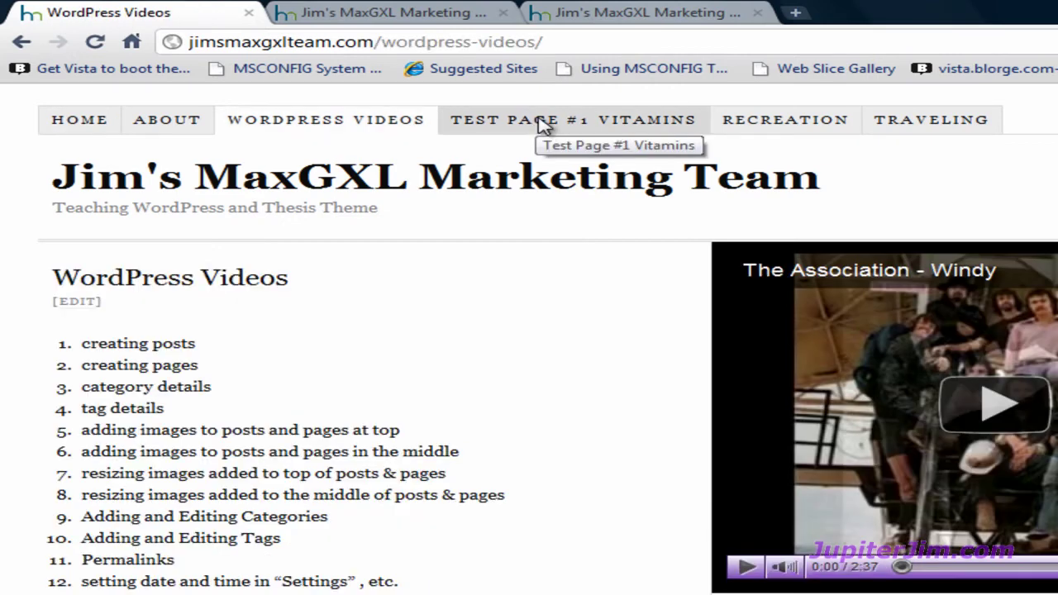
left_click(540, 121)
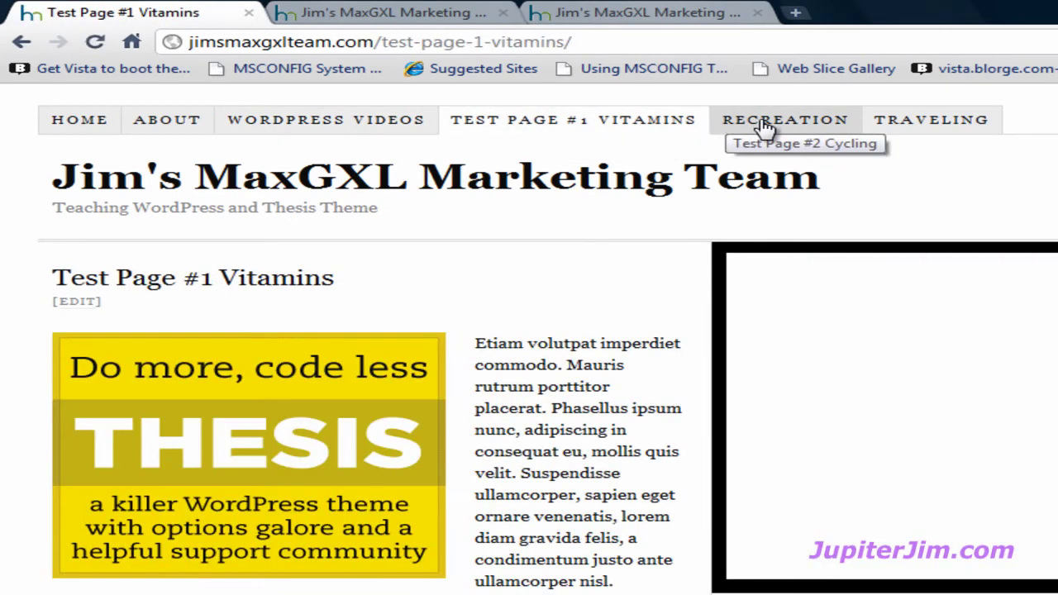
left_click(765, 126)
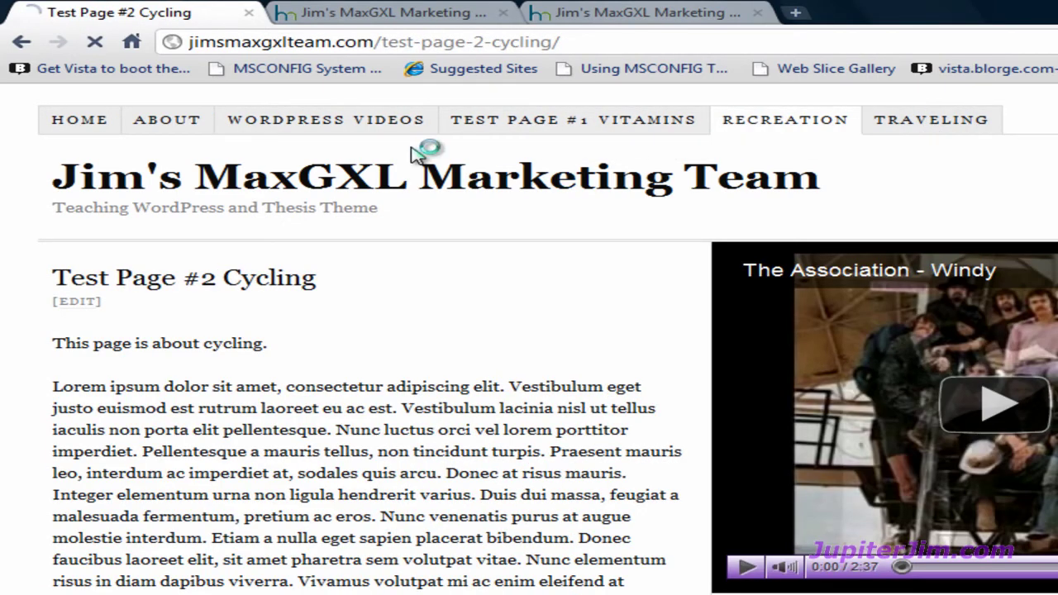
left_click(168, 126)
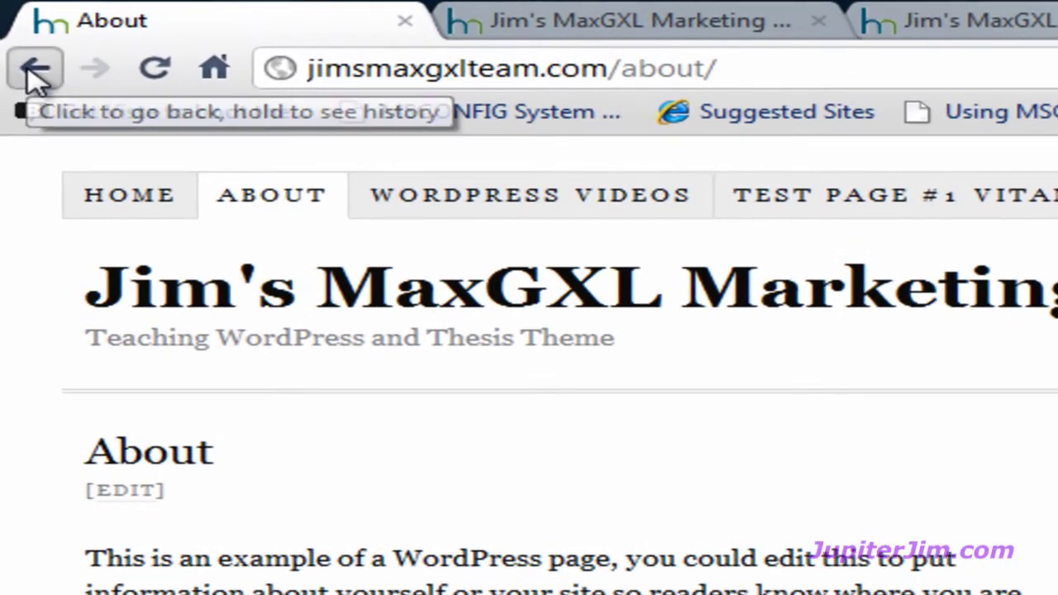
Step: Go back through the first tab's visited pages until the WordPress Dashboard is reached
left_click(21, 41)
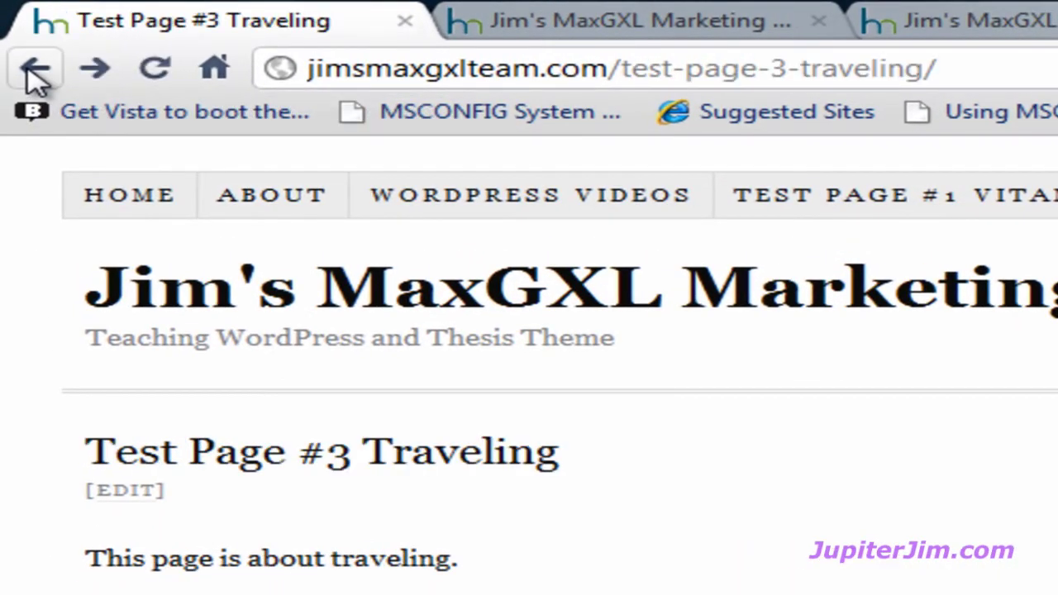
left_click(27, 69)
left_click(27, 68)
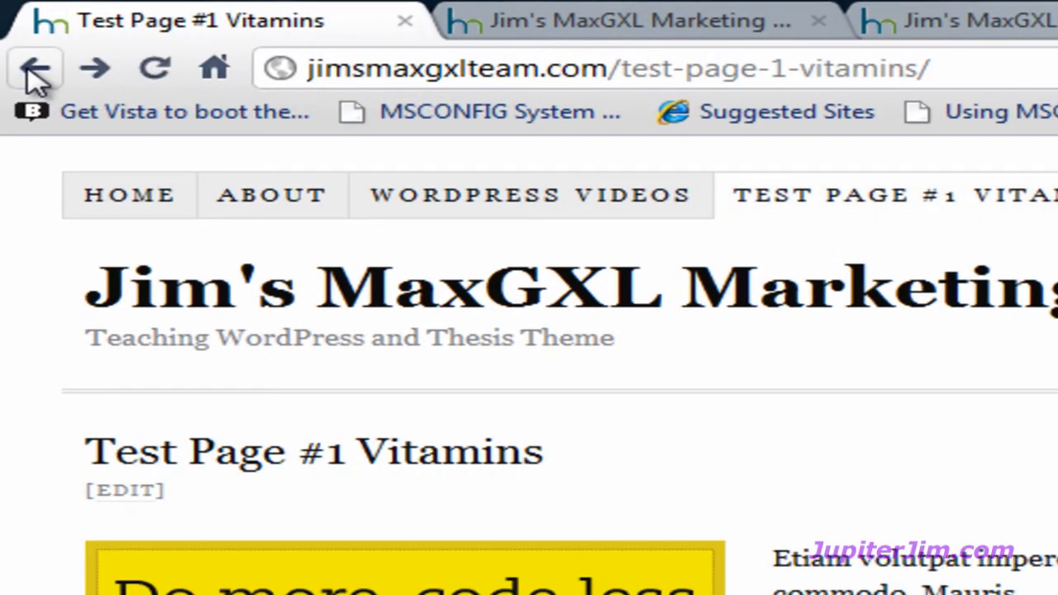
left_click(35, 70)
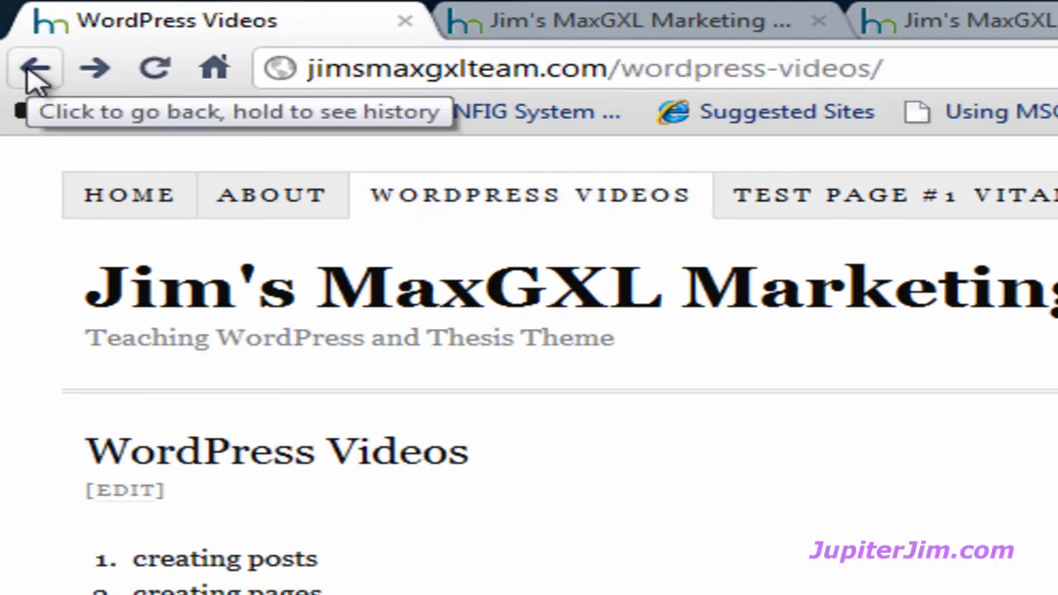
left_click(32, 71)
left_click(29, 70)
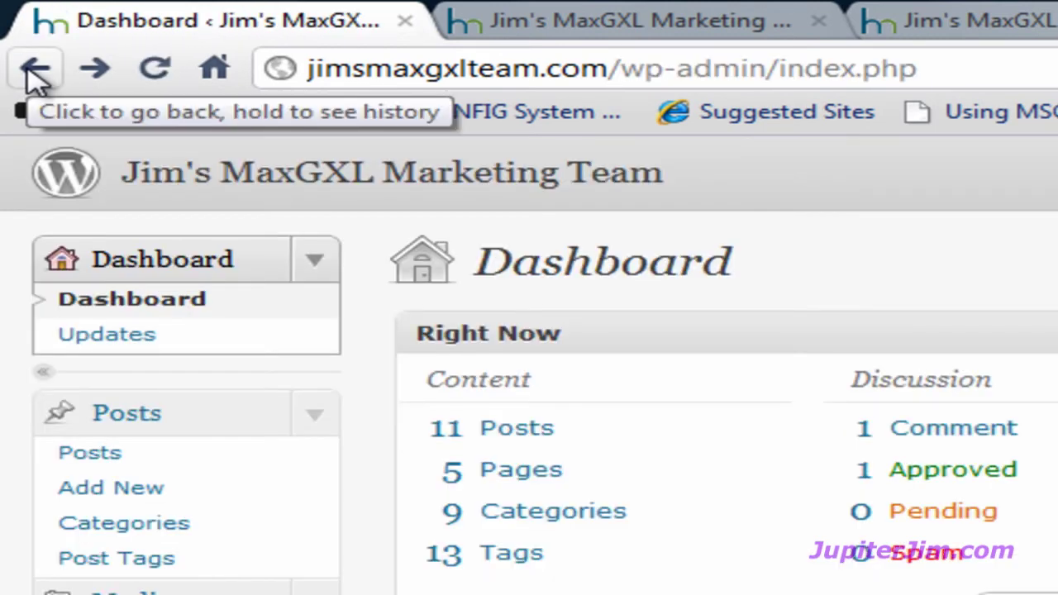
Step: Open the live site in another new tab from the Dashboard's site title, and view the top of the second tab's home page
right_click(434, 183)
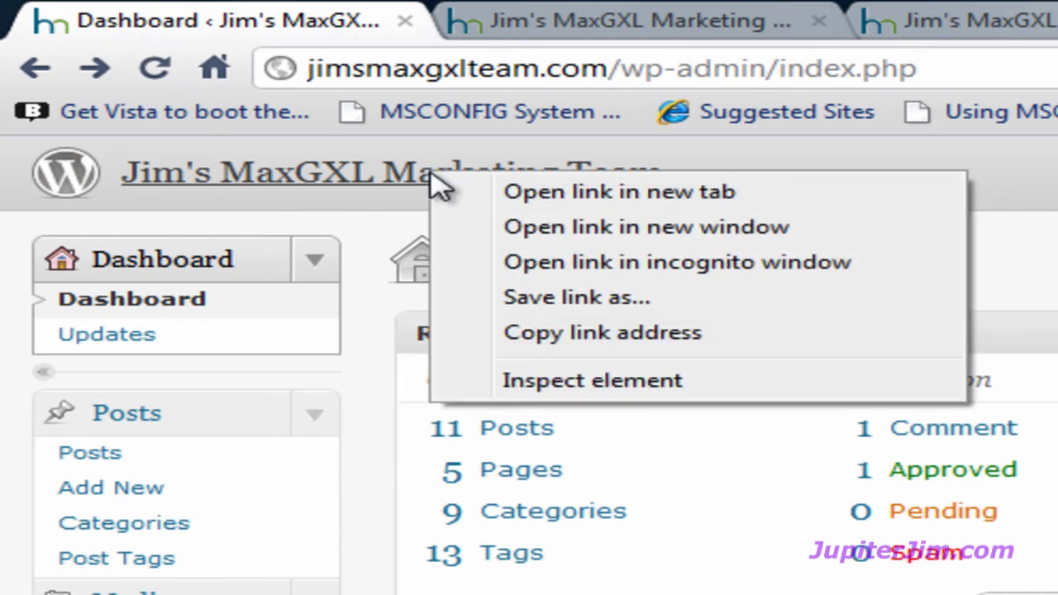
left_click(572, 202)
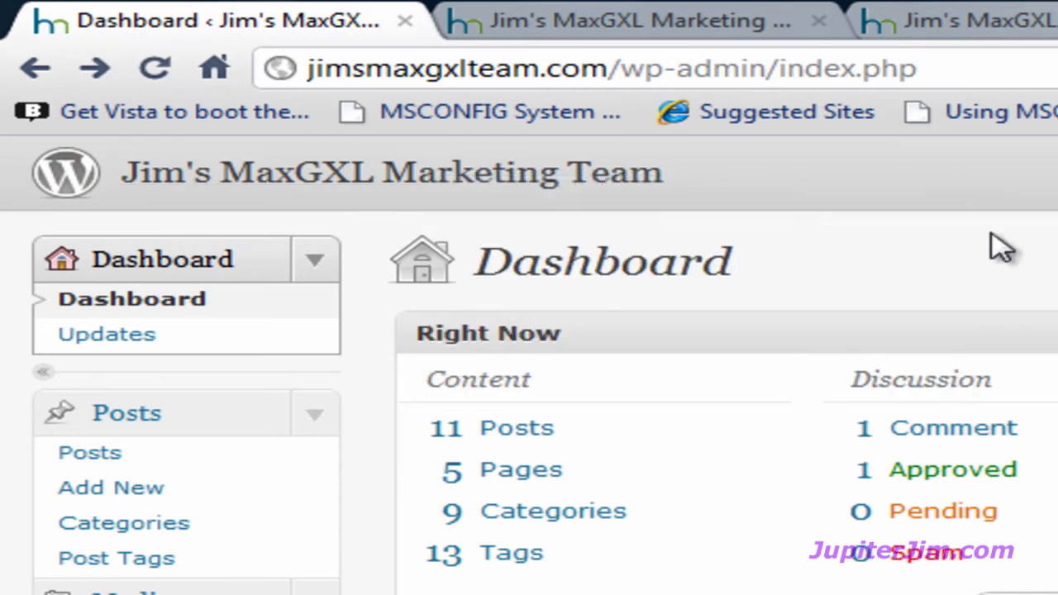
left_click(705, 24)
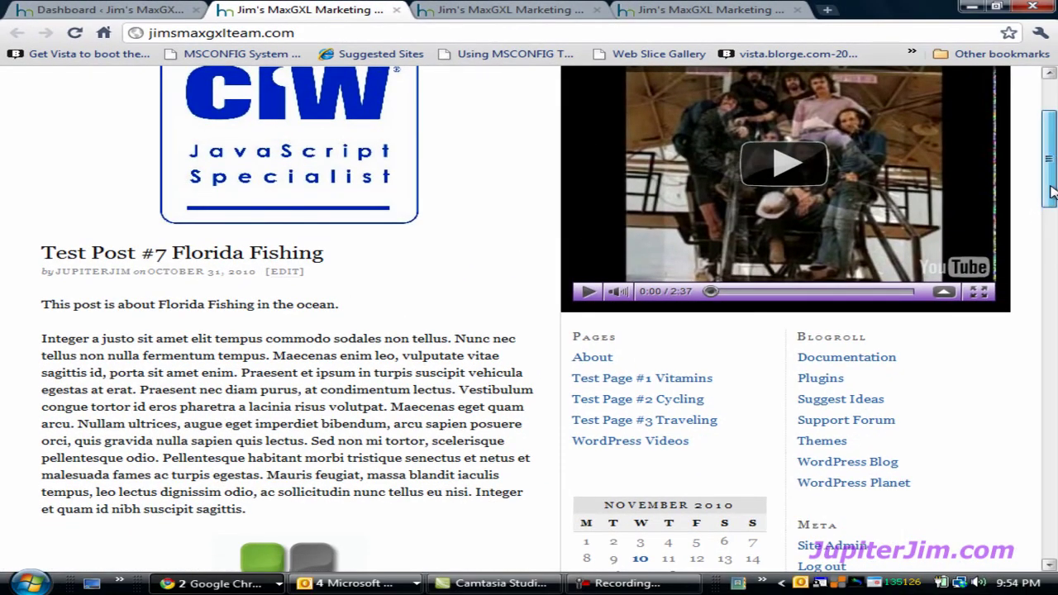
left_click_drag(1046, 198, 1047, 165)
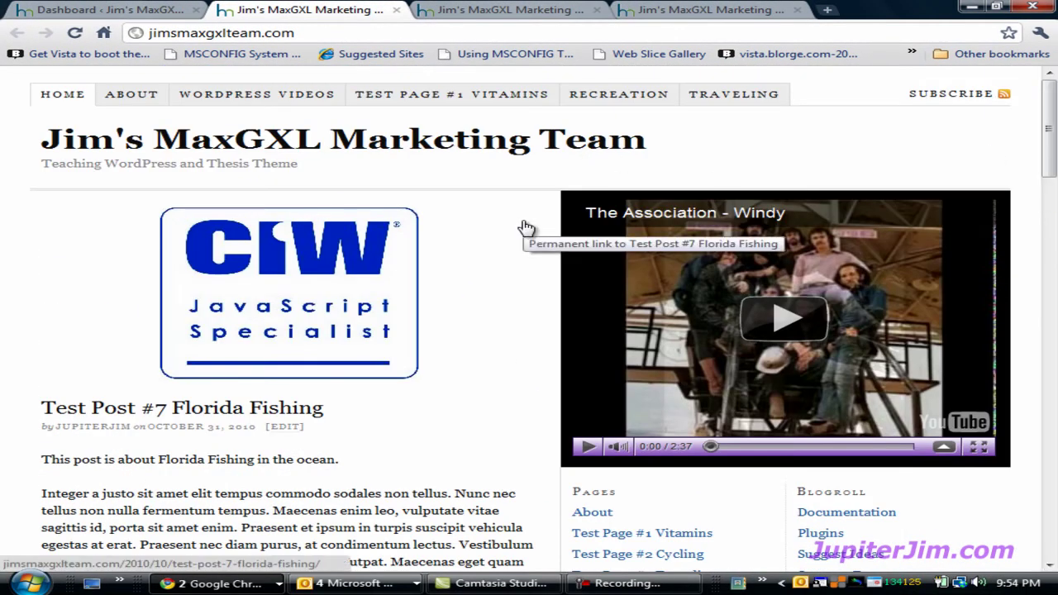